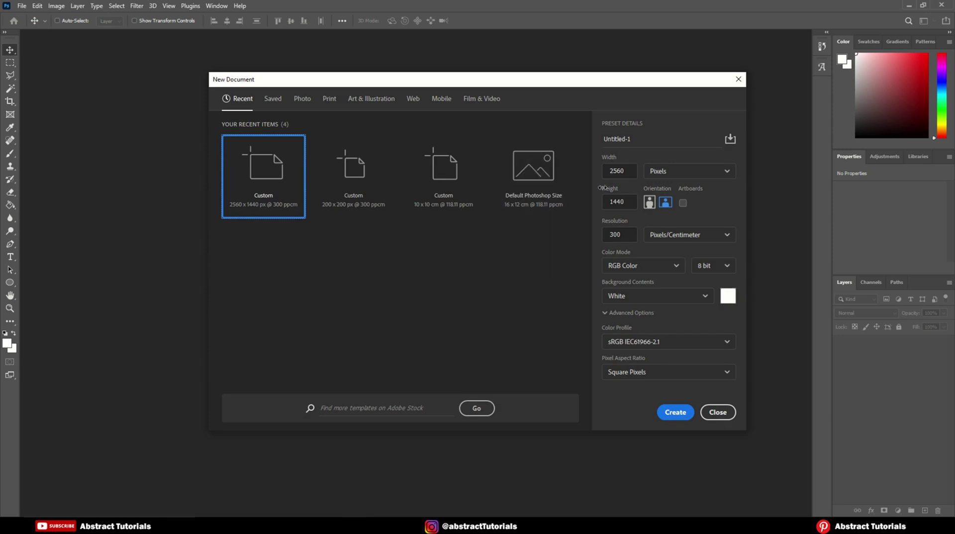
Create a white document at 2560 × 1440 px width/height and 300 pixels/cm resolution.
drag(626, 169, 604, 201)
drag(629, 239, 599, 243)
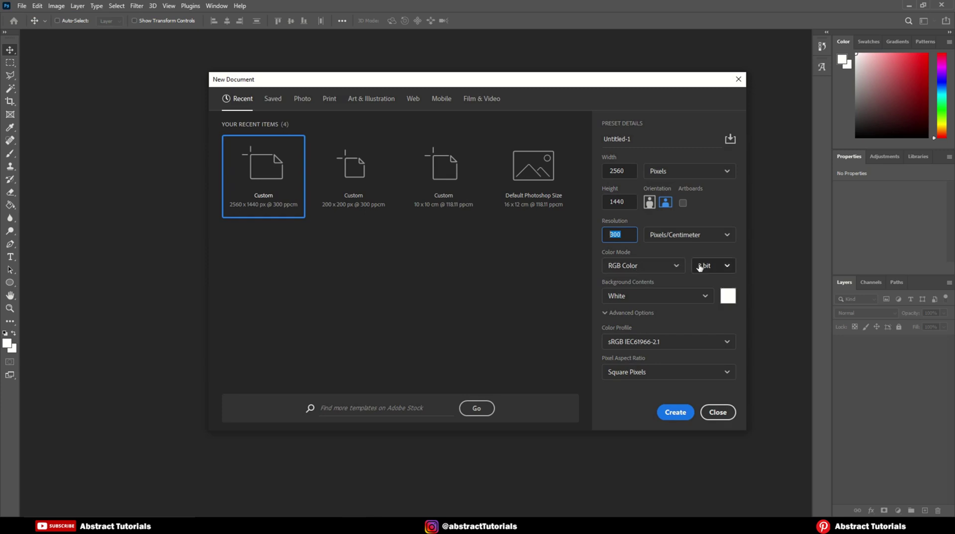
click(675, 412)
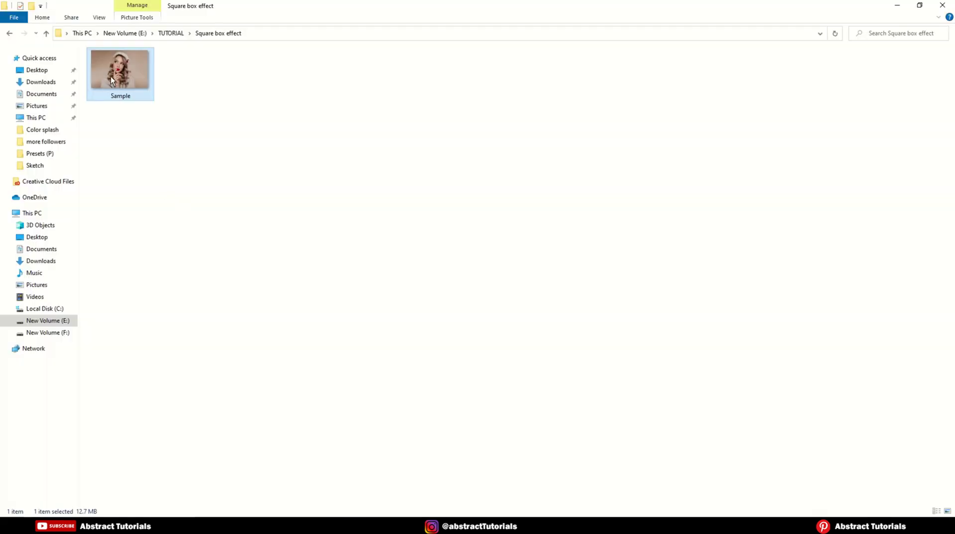
Place the Sample photo, scale it to about 2646 × 1764 px, shift it down, and commit.
drag(111, 76, 358, 418)
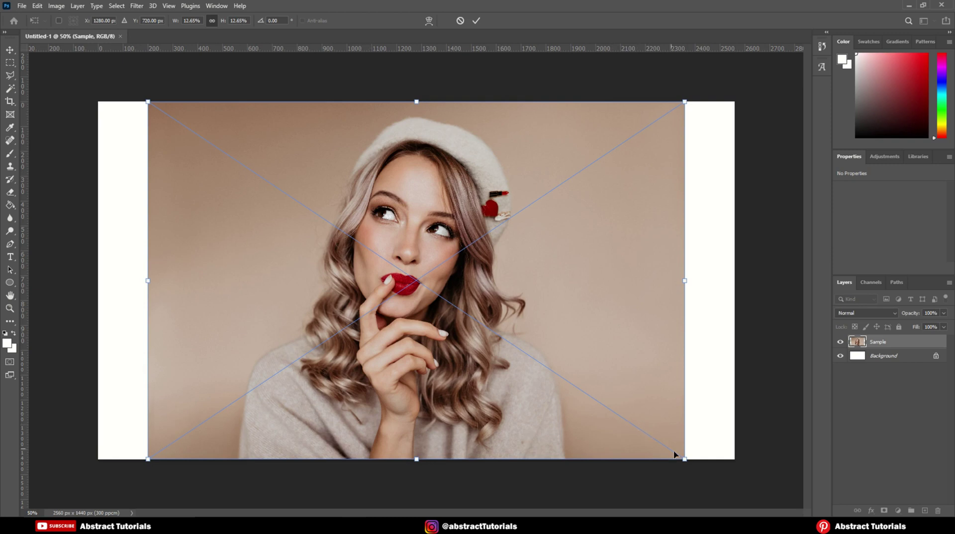
drag(686, 462, 746, 482)
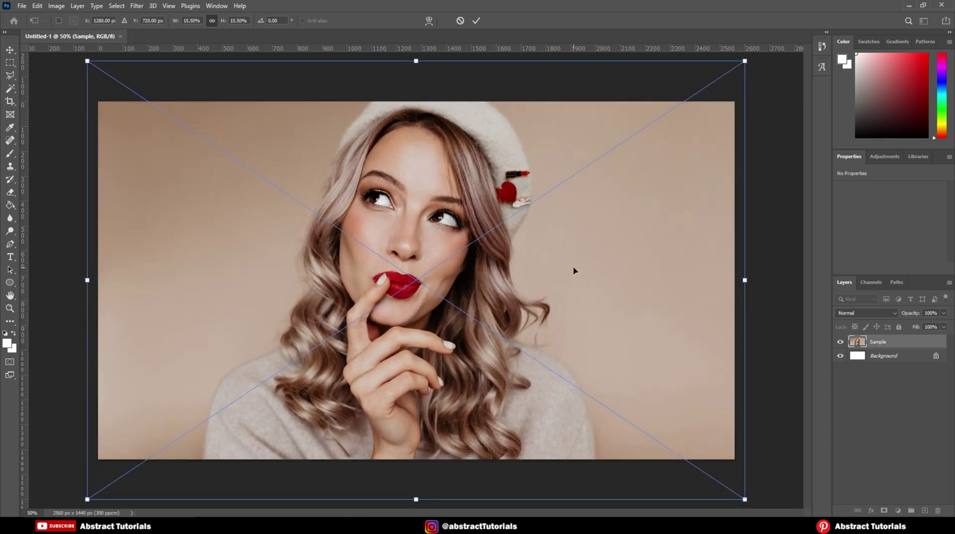
drag(573, 270, 574, 301)
click(475, 22)
scroll(527, 352, up, 2)
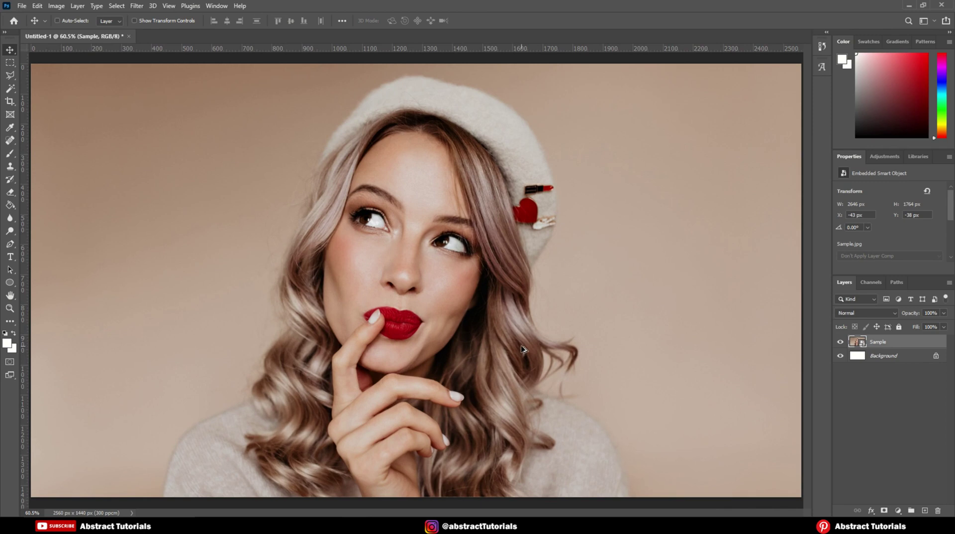
scroll(524, 350, down, 1)
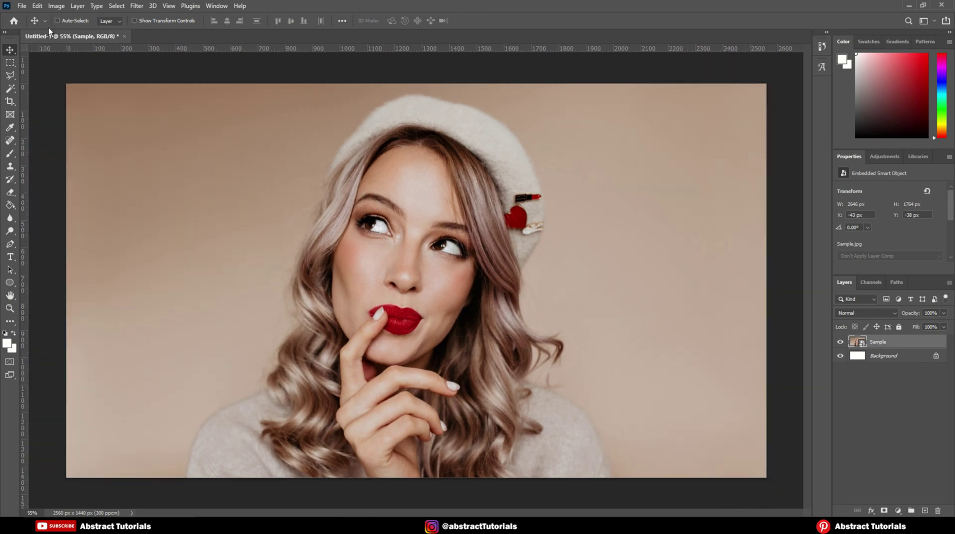
Create a second white document 200 px wide and 200 px high, then zoom in.
click(22, 7)
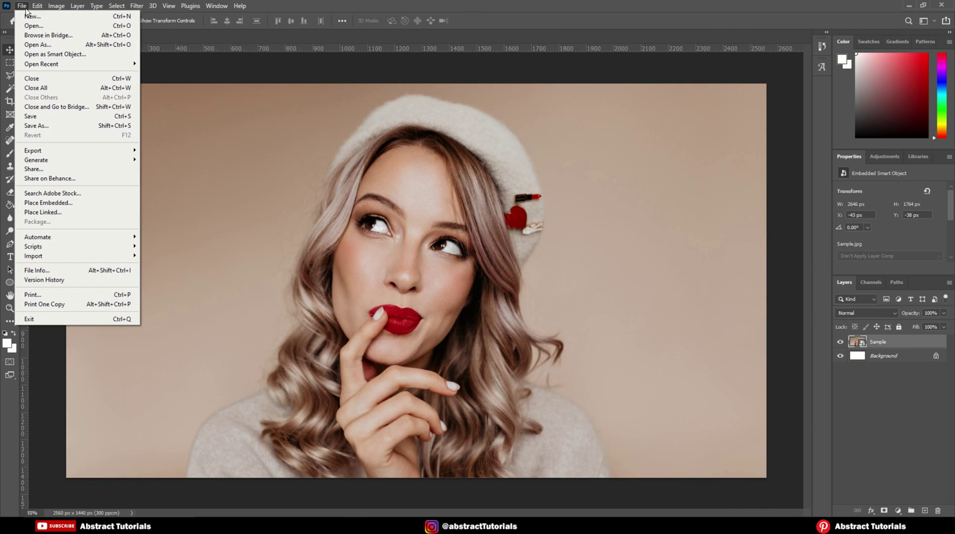
click(32, 17)
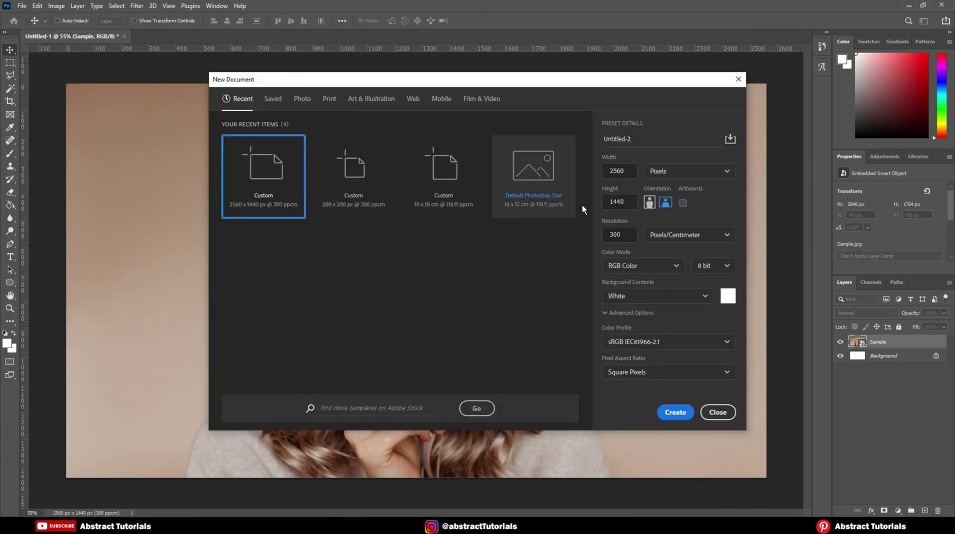
click(627, 170)
text(2)
click(594, 201)
click(622, 201)
text(2)
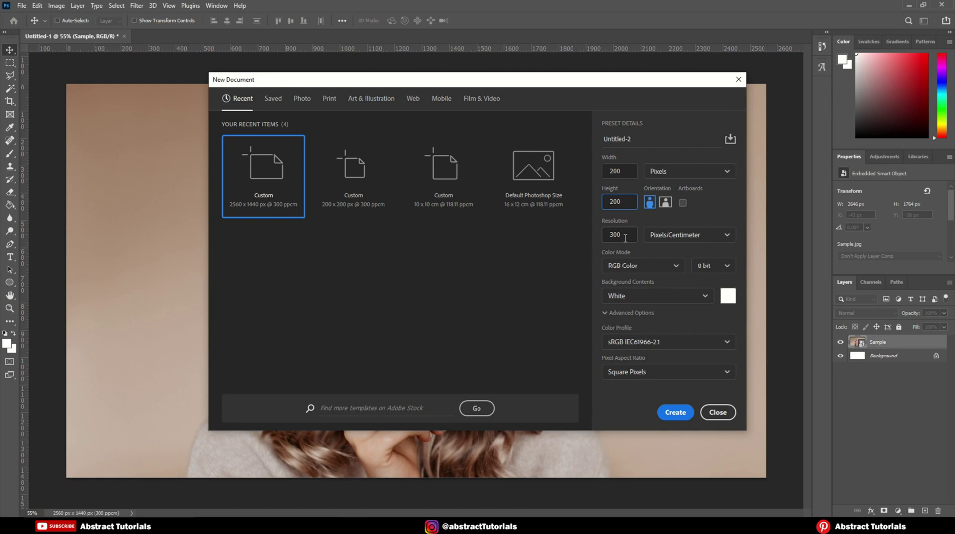
click(625, 236)
click(675, 413)
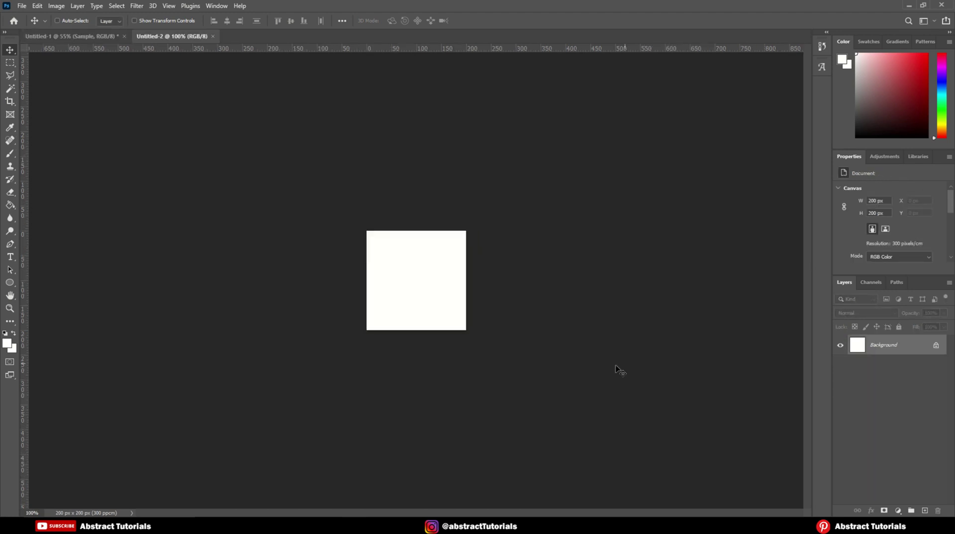
scroll(444, 294, up, 5)
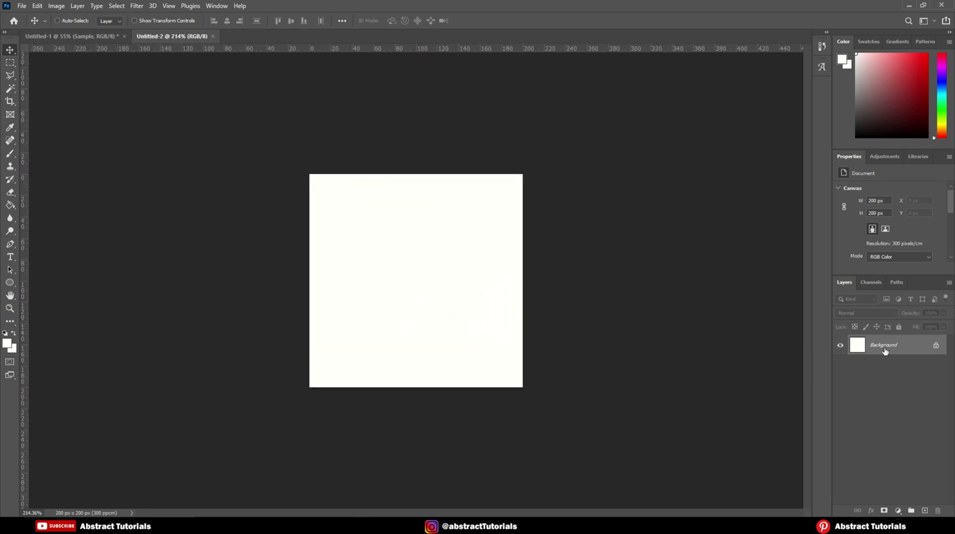
Unlock the Background into Layer 0 and give it a 4 px black Stroke positioned Inside.
click(936, 346)
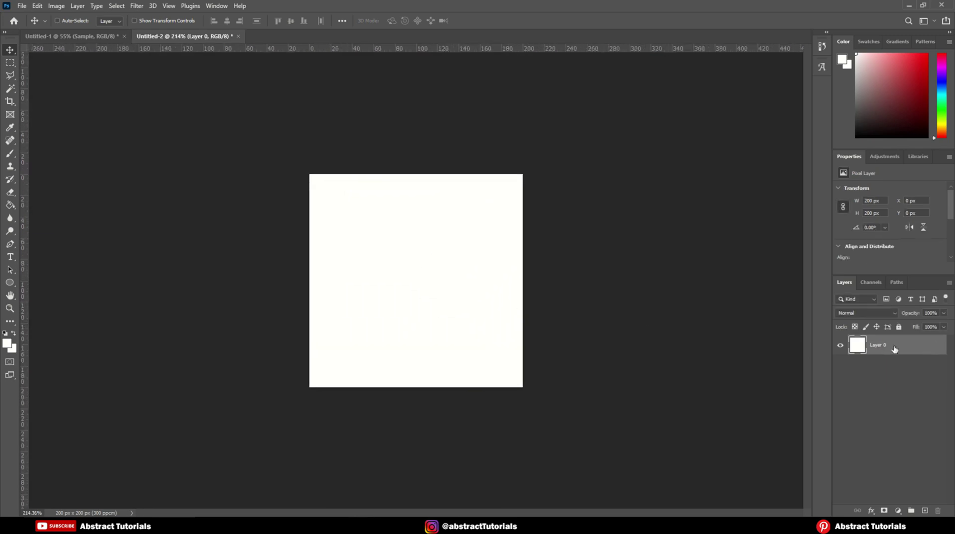
right_click(894, 346)
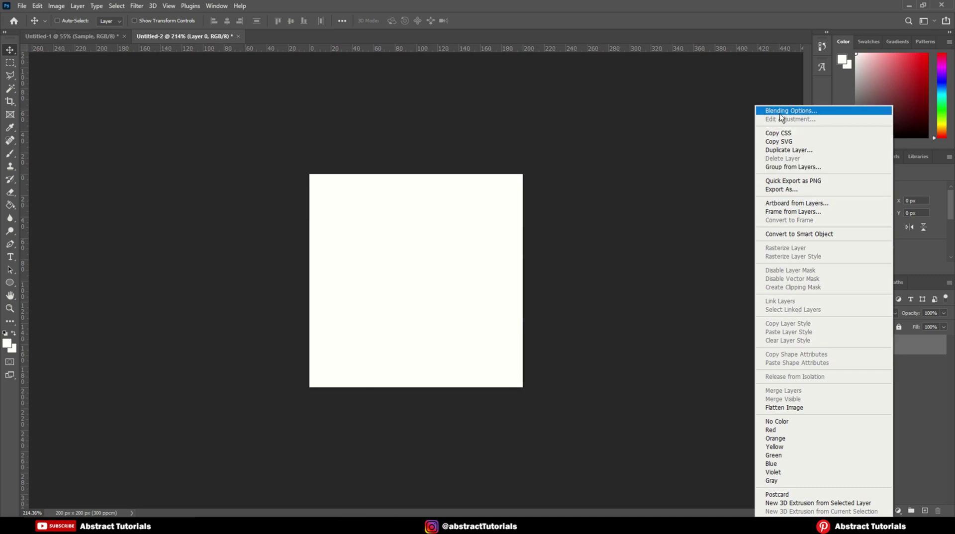
click(791, 111)
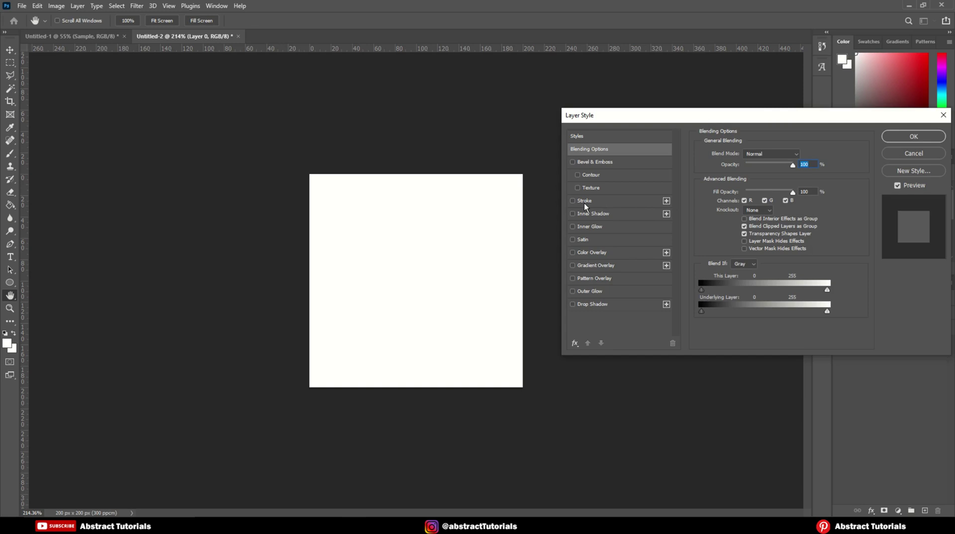
click(583, 201)
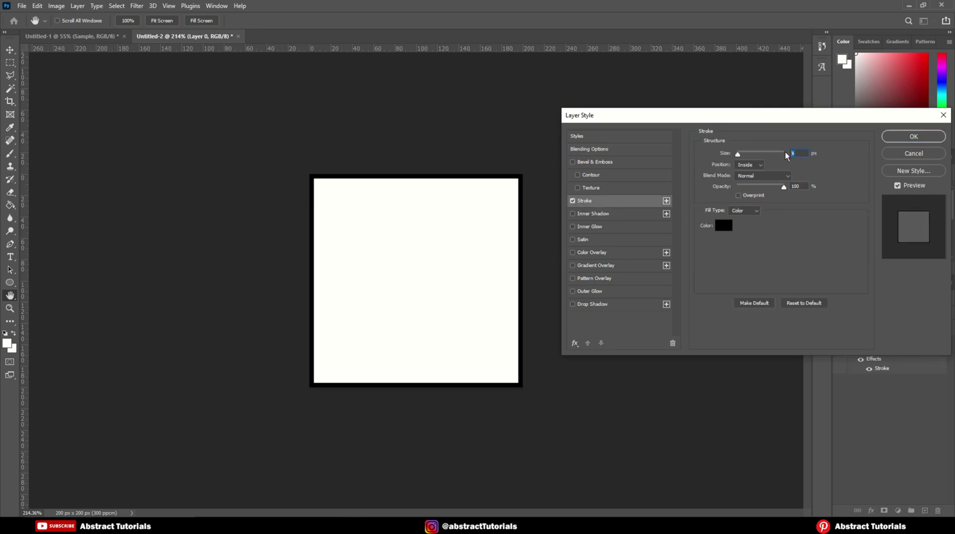
click(749, 164)
click(914, 137)
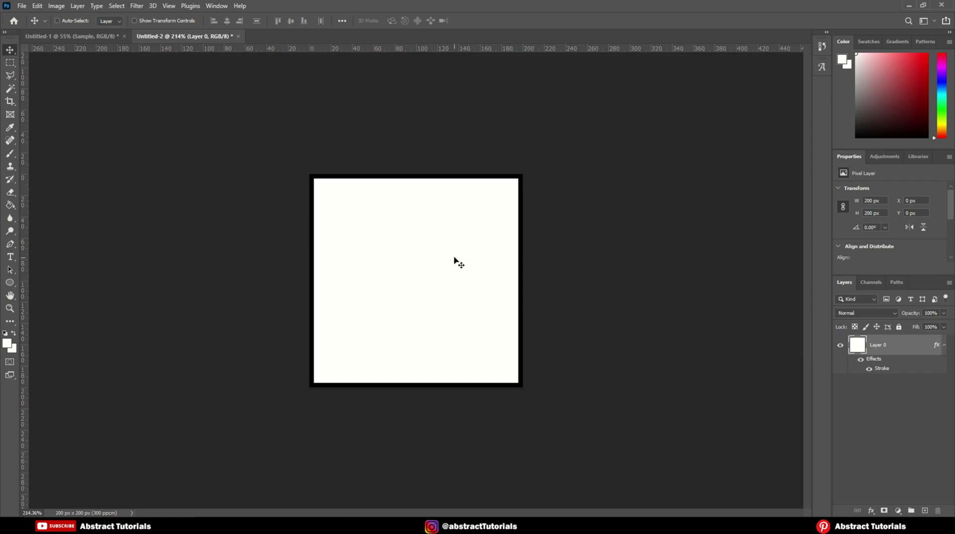
Define the bordered square as pattern 'B', then close Untitled-2 without saving.
click(35, 6)
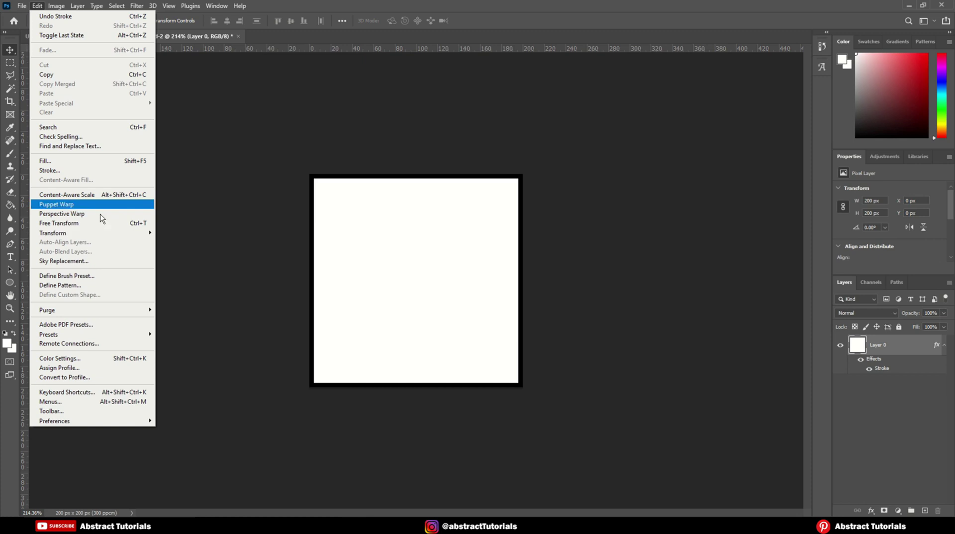
click(70, 286)
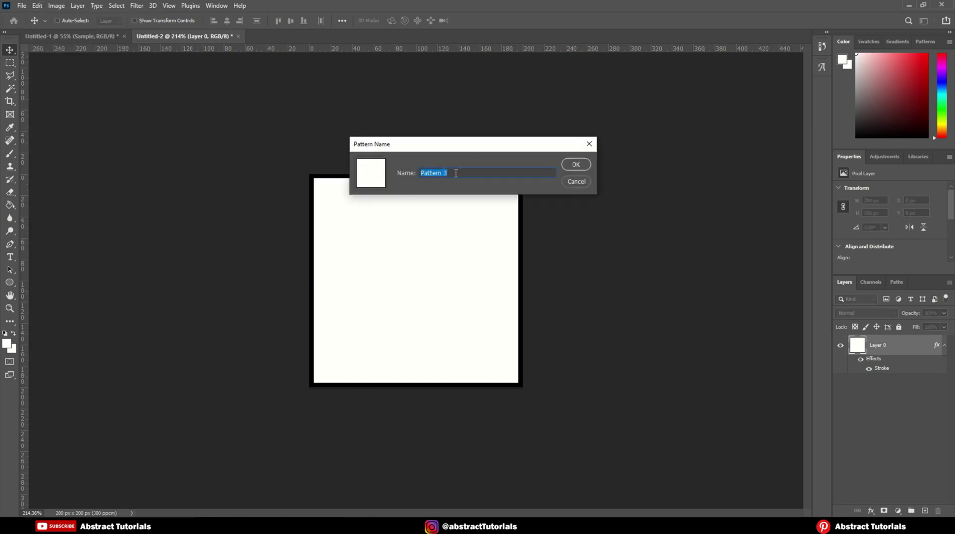
text(Box)
click(575, 164)
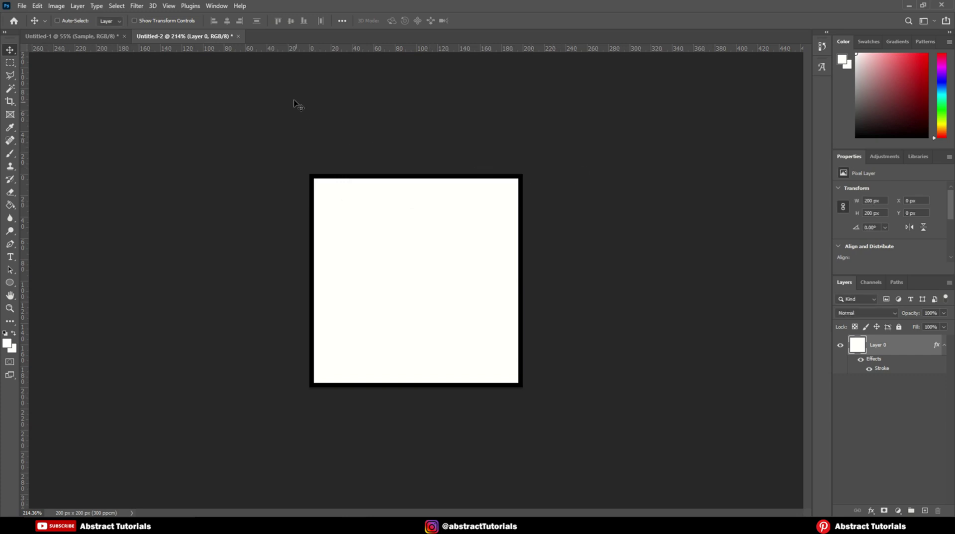
click(239, 37)
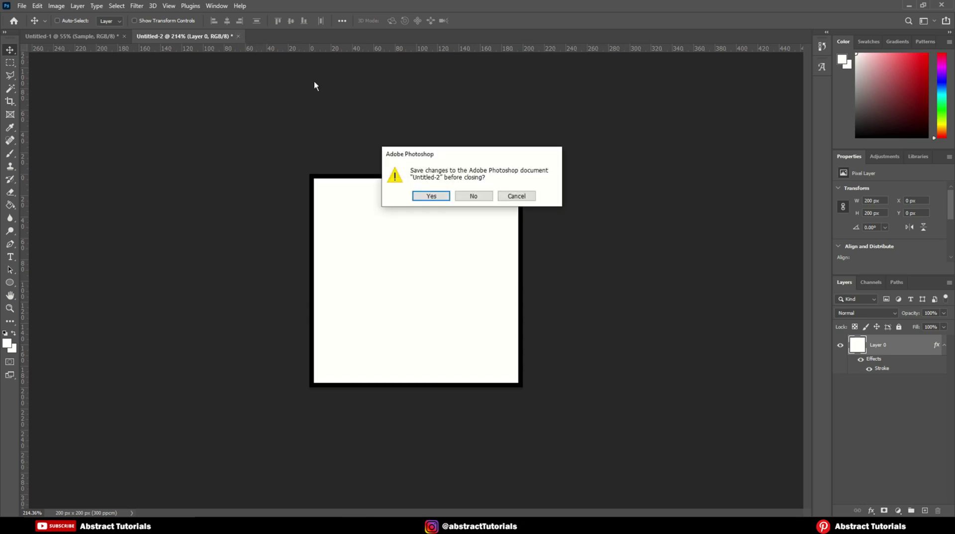
click(468, 195)
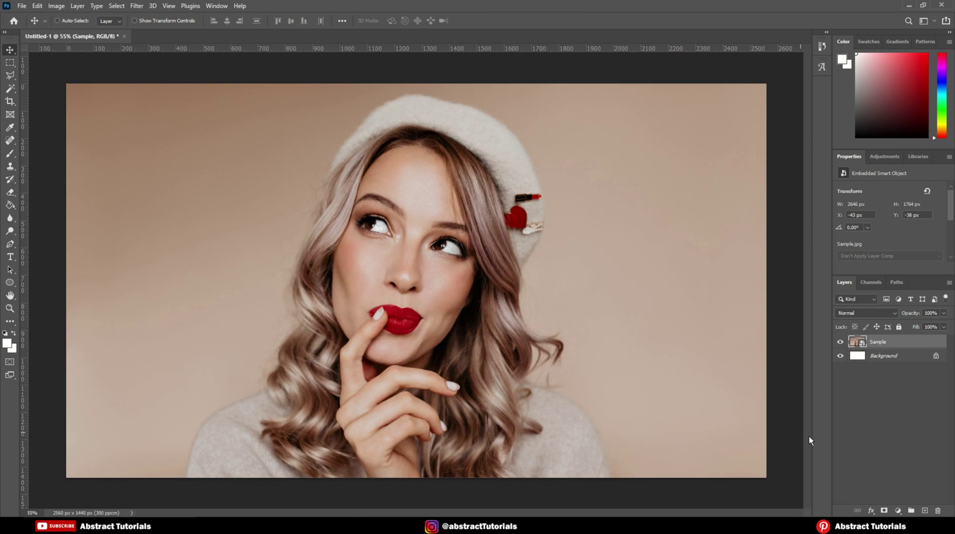
Add Layer 1 above Sample and fill it with white using the Paint Bucket.
click(926, 511)
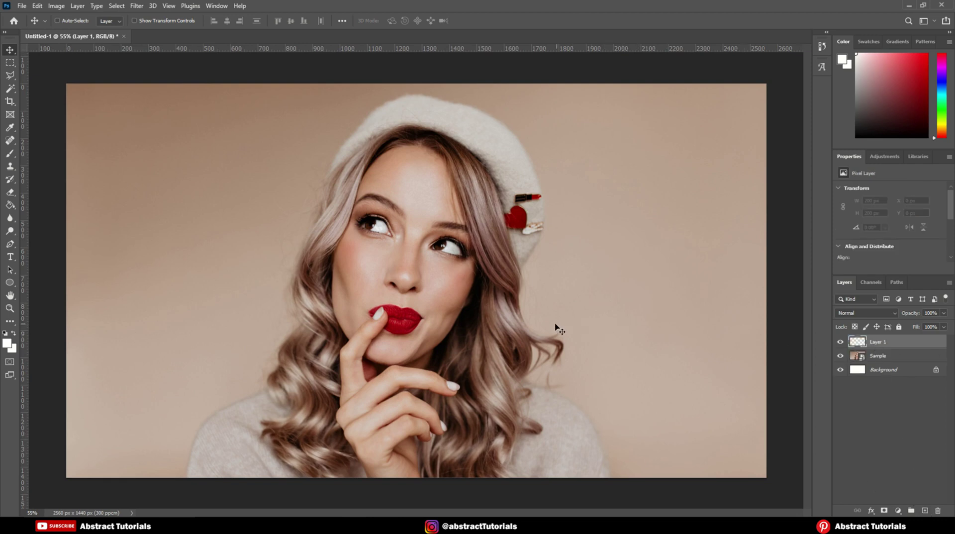
click(10, 206)
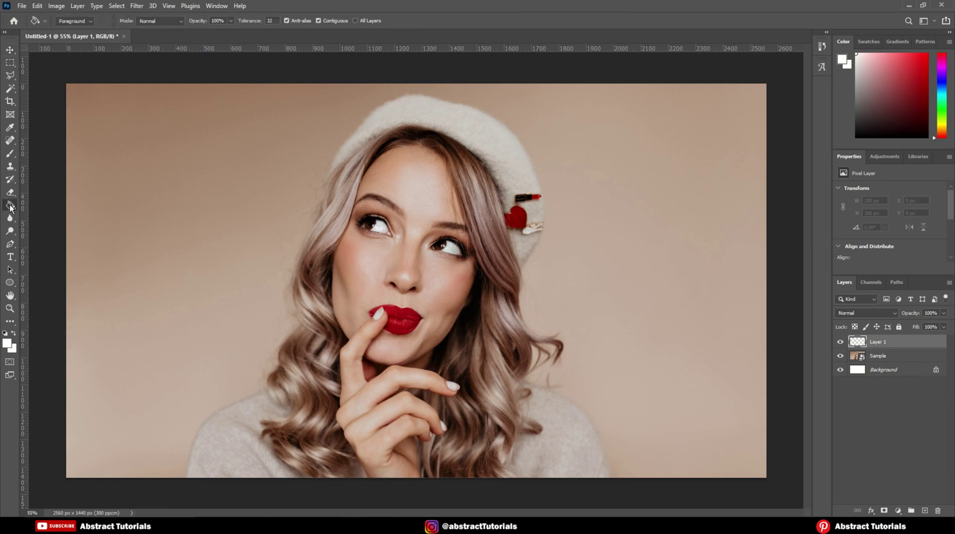
click(8, 342)
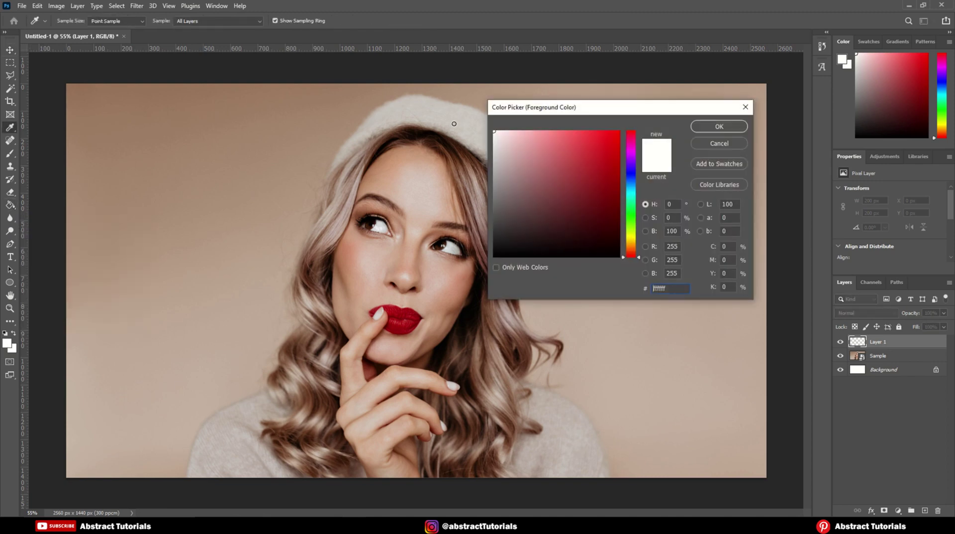
click(720, 127)
click(547, 268)
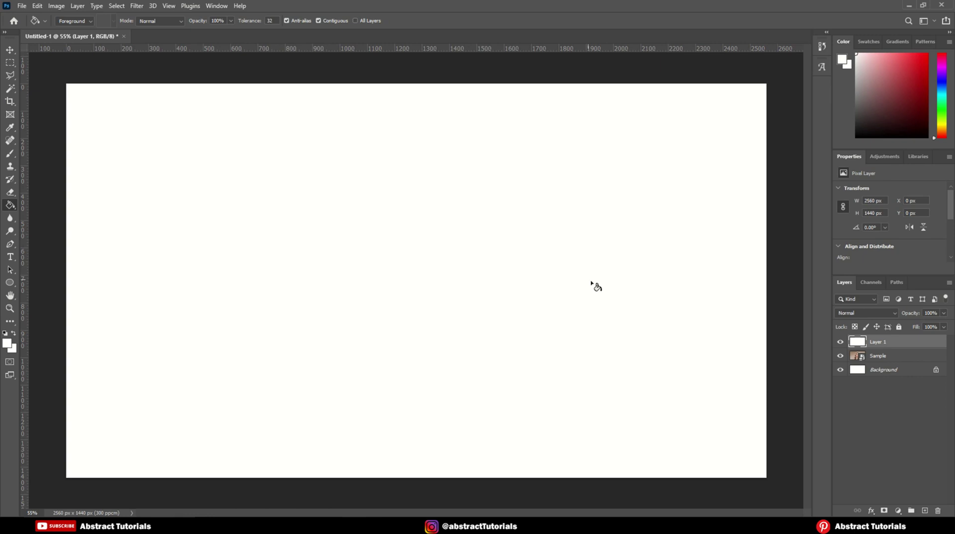
click(871, 511)
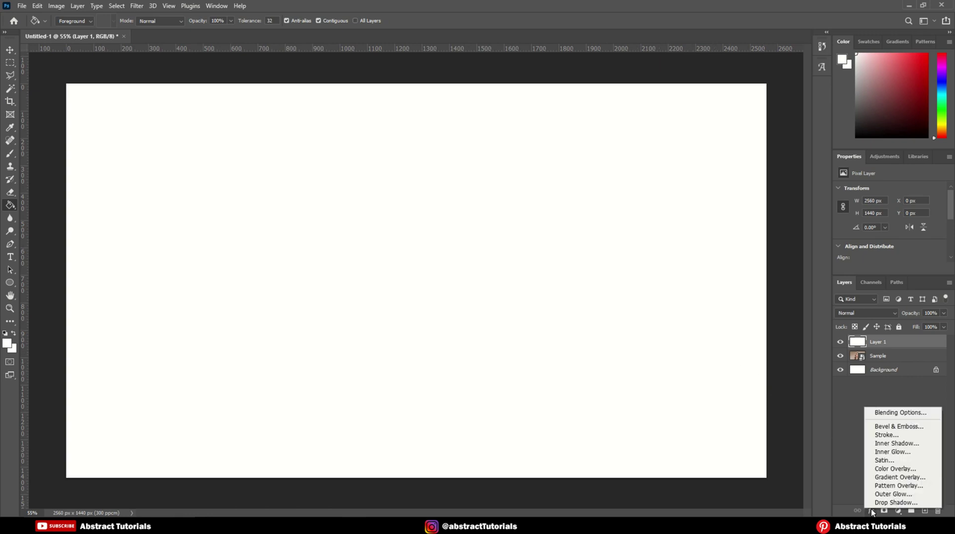
Give Layer 1 a Pattern Overlay of the new square pattern in Normal blend mode.
click(886, 487)
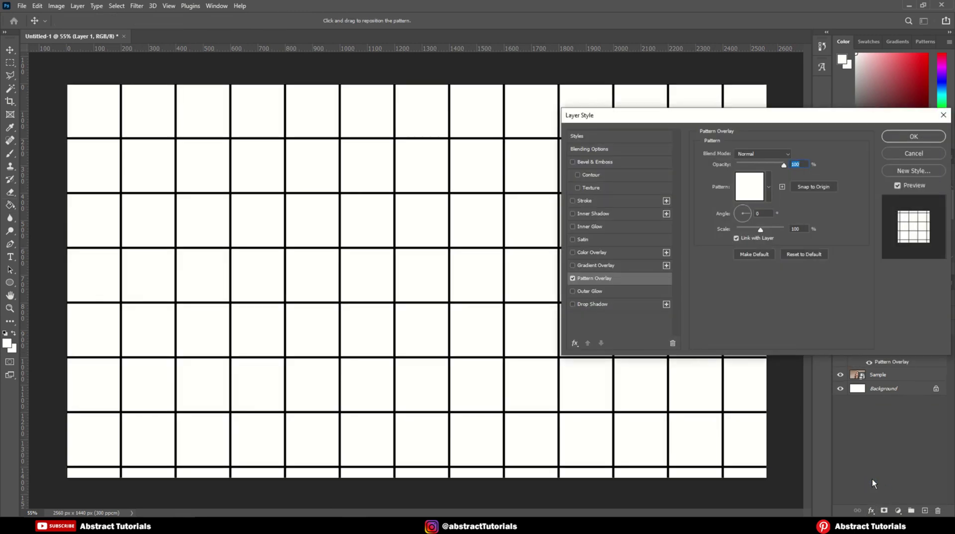
click(740, 196)
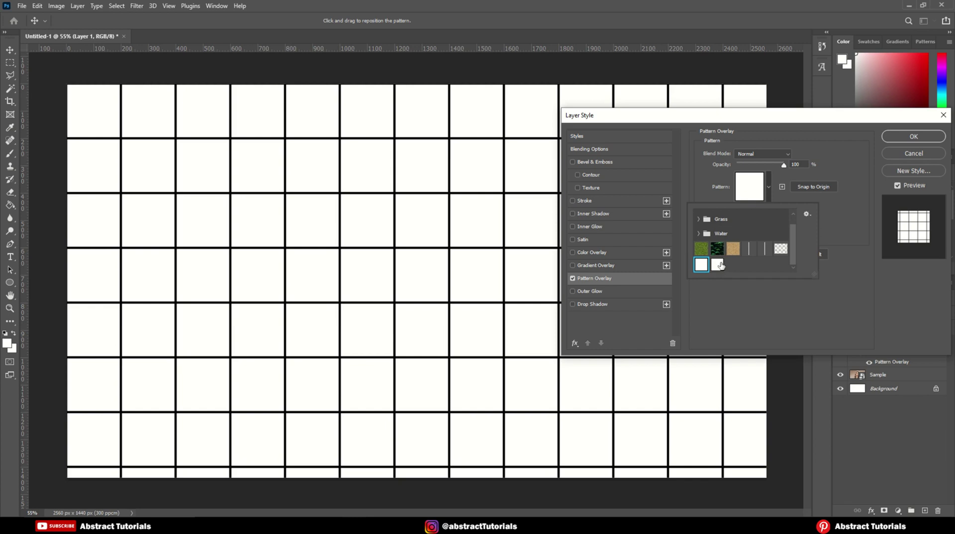
click(718, 265)
click(847, 202)
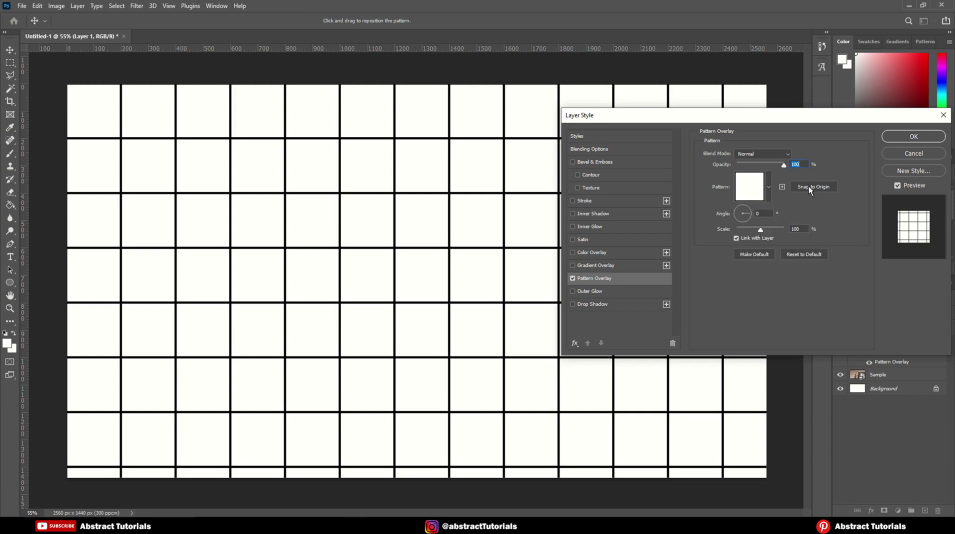
click(744, 155)
click(743, 161)
click(925, 136)
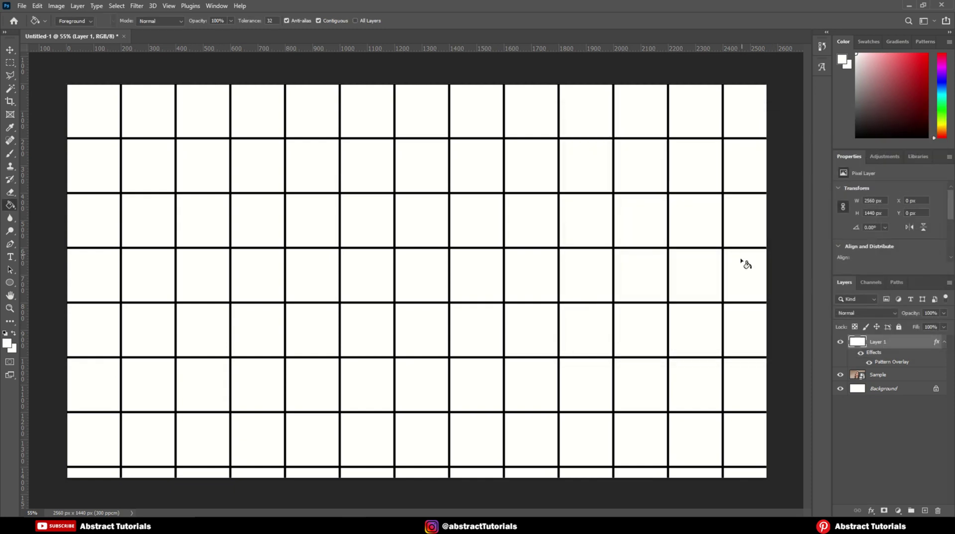
Rasterize Layer 1's style, then free-transform the grid to 2648 × 1489 px.
right_click(895, 344)
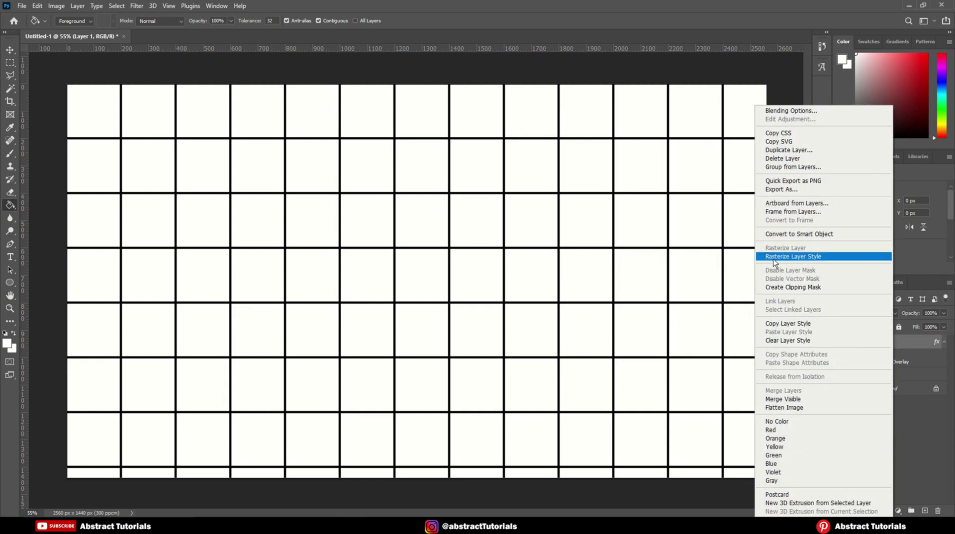
click(785, 257)
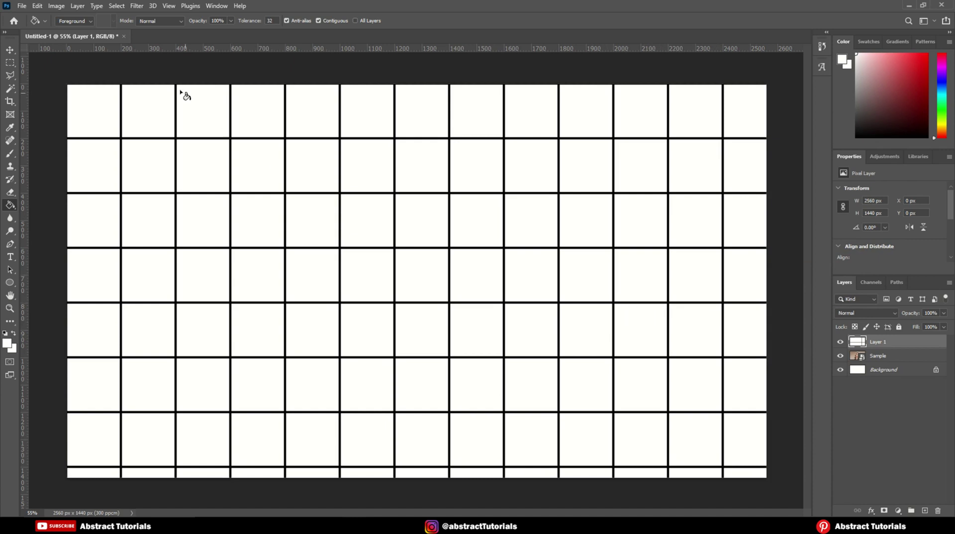
click(10, 50)
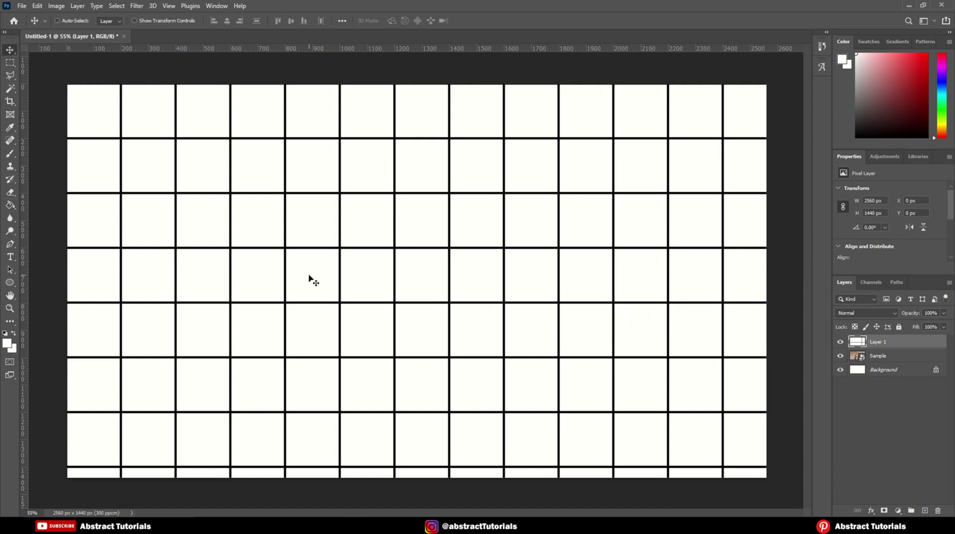
key(ctrl+t)
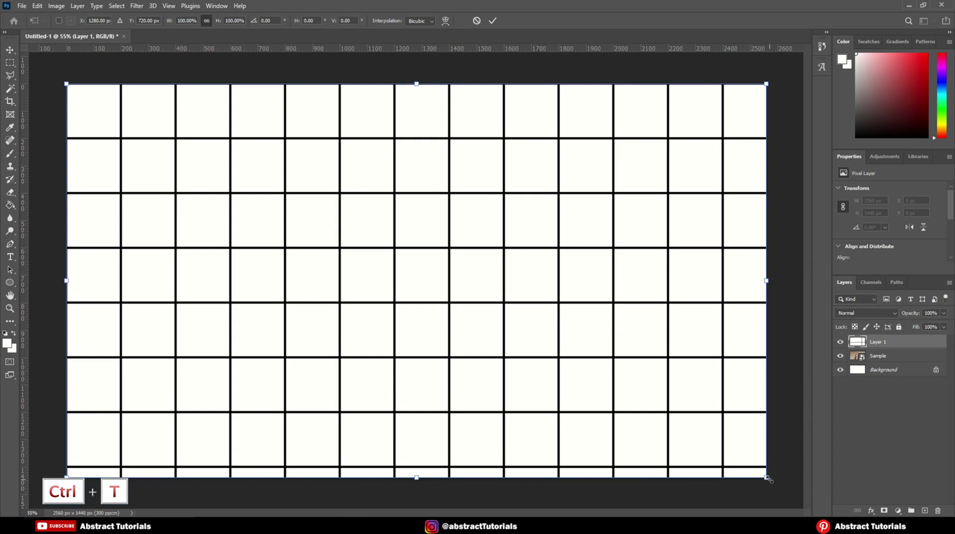
drag(766, 478, 790, 488)
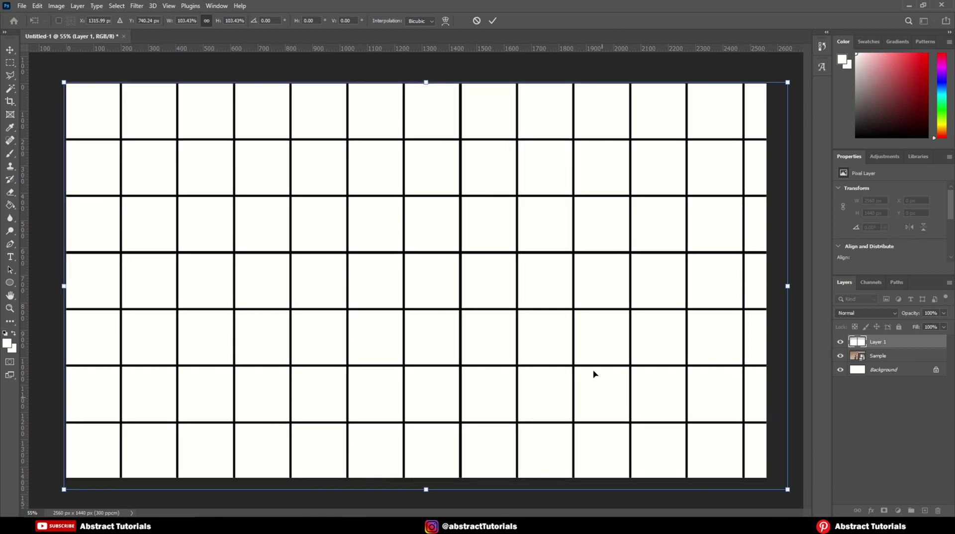
click(492, 21)
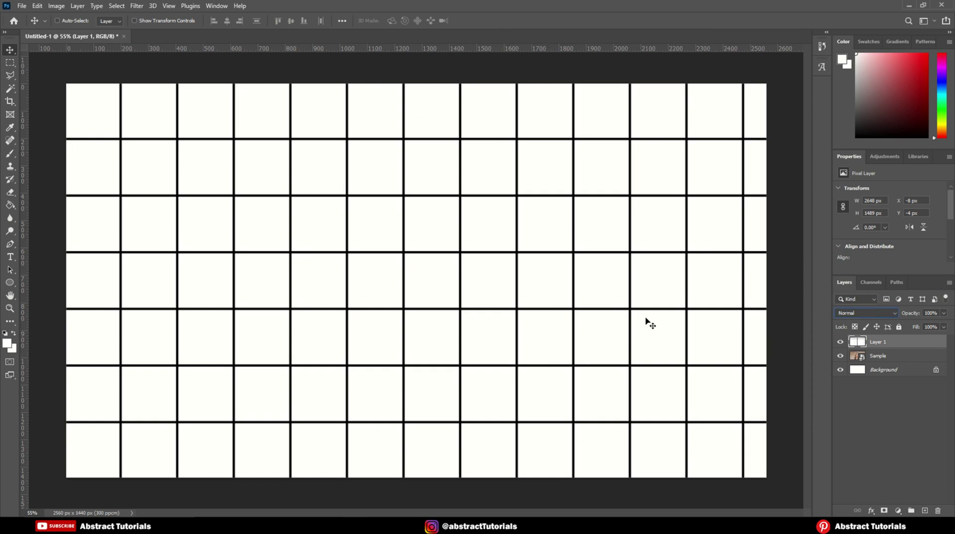
Invert the grid to white lines and set Layer 1's blend mode to Lighter Color.
click(49, 9)
mouse_move(77, 33)
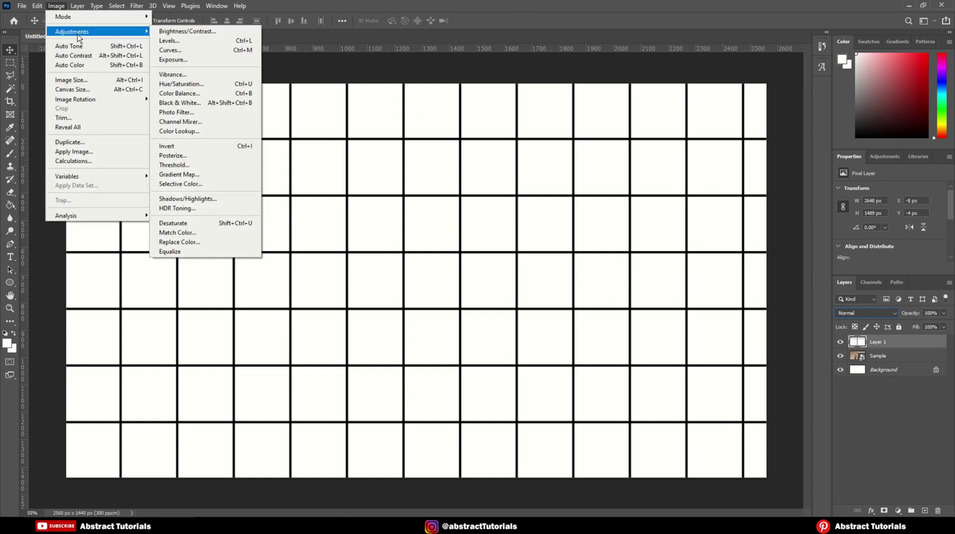
click(182, 149)
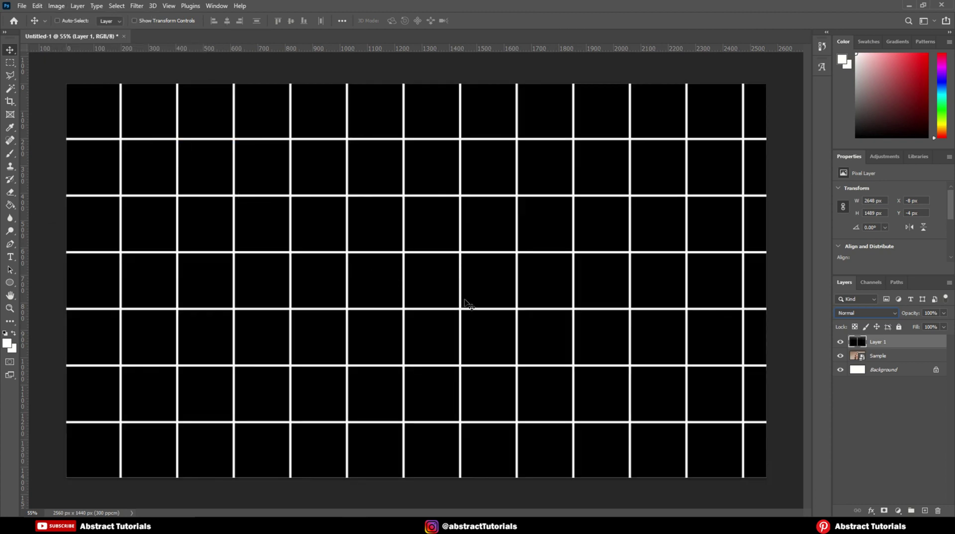
click(859, 314)
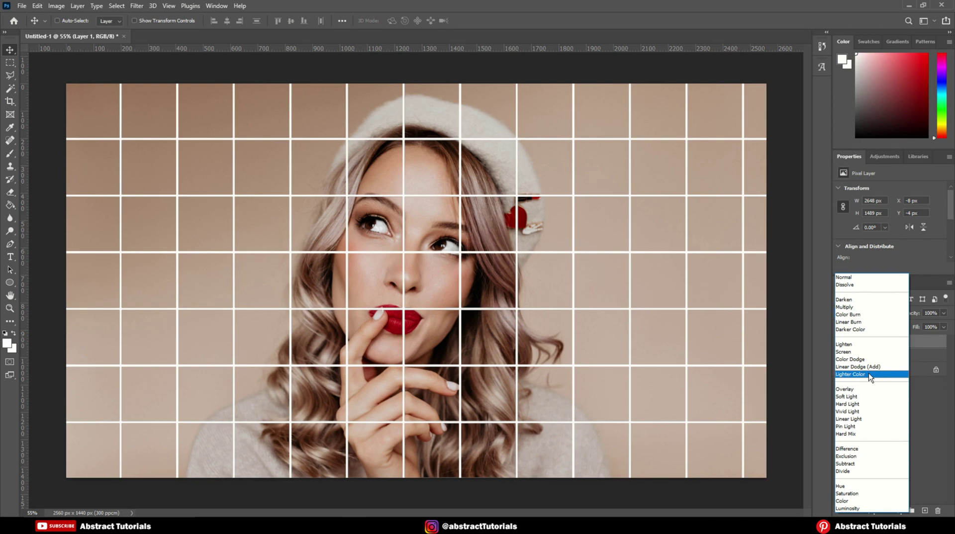
click(870, 376)
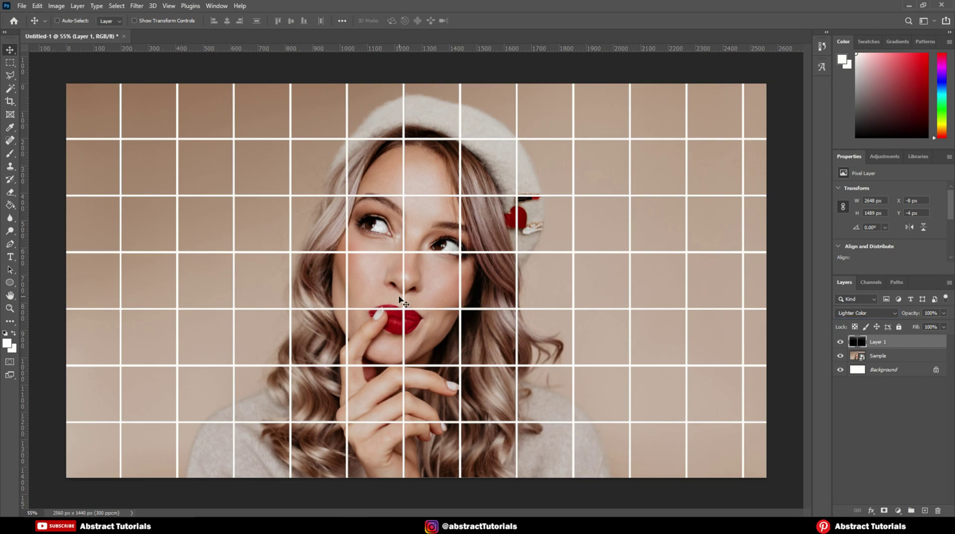
scroll(401, 301, up, 1)
scroll(402, 301, down, 2)
Duplicate the Sample layer as Sample copy.
click(887, 358)
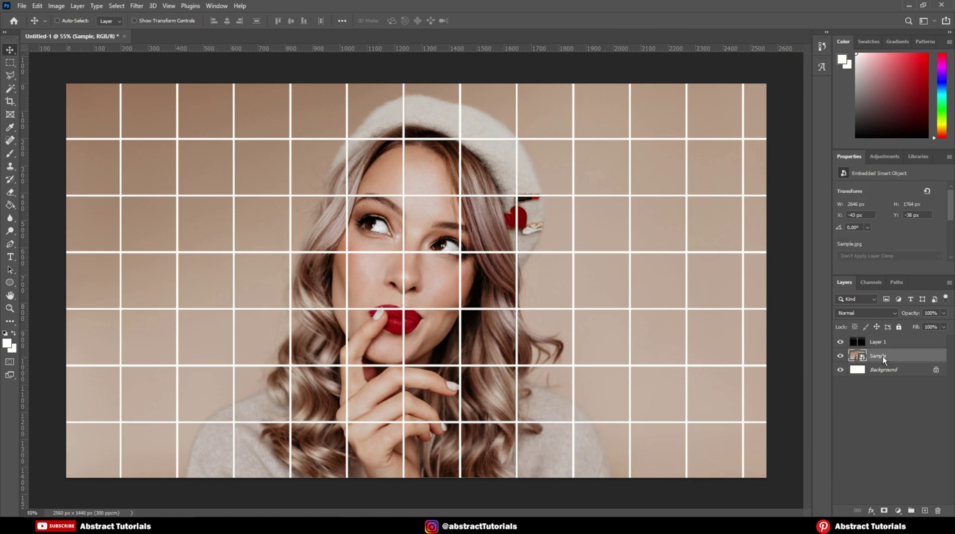
right_click(883, 356)
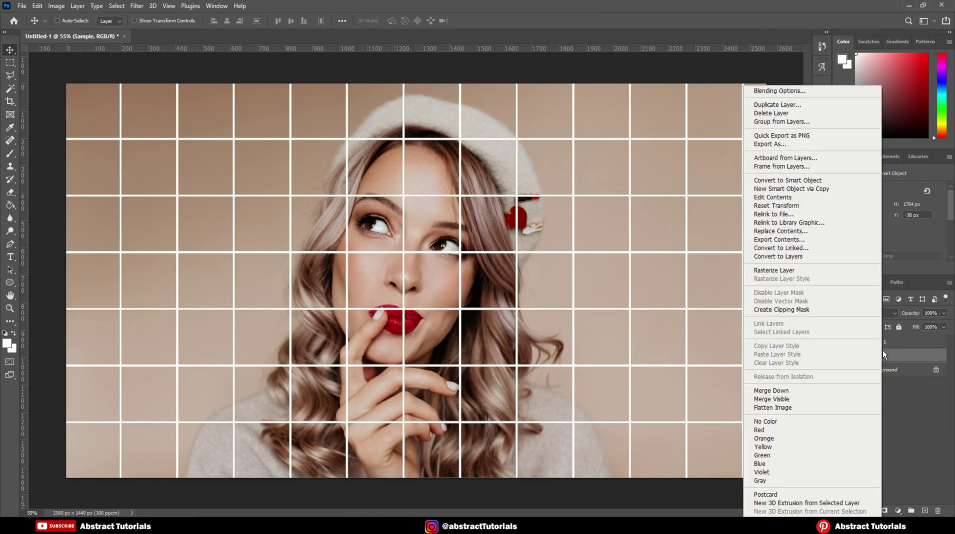
click(765, 105)
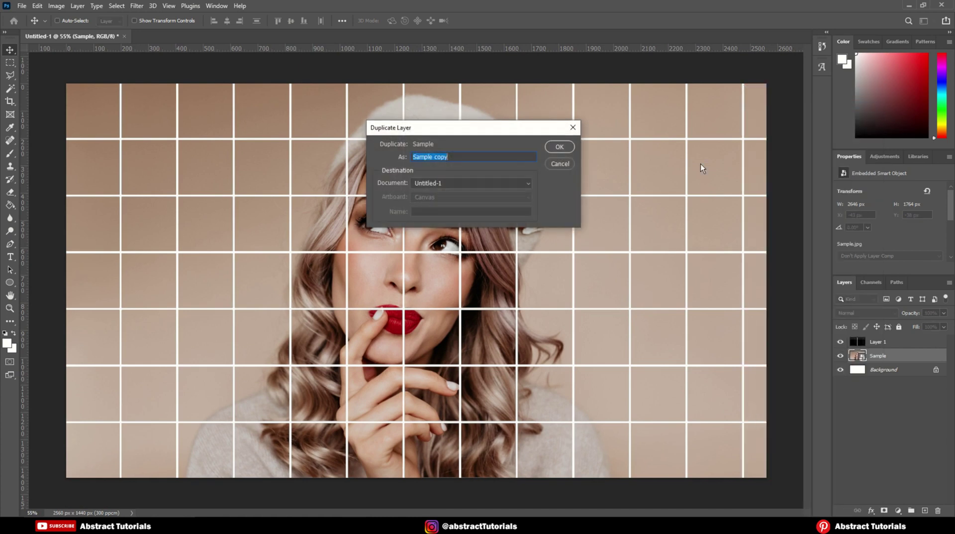
click(558, 146)
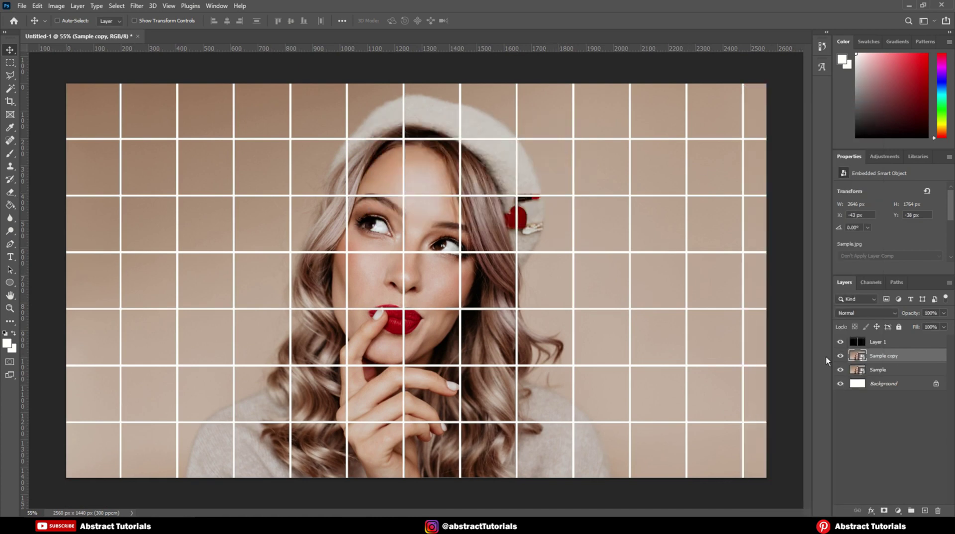
Add a black hide-all layer mask to the original Sample layer.
click(878, 370)
key(alt)
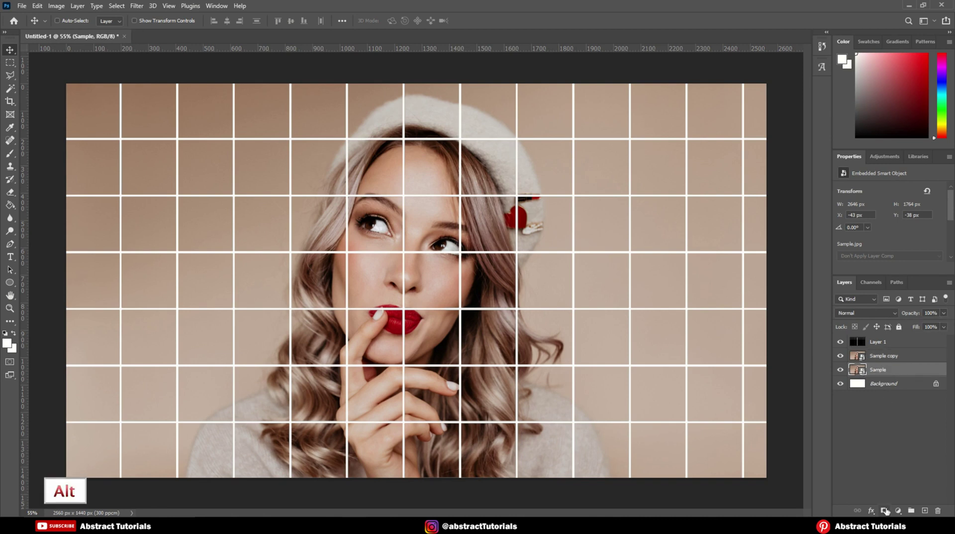
alt+click(884, 511)
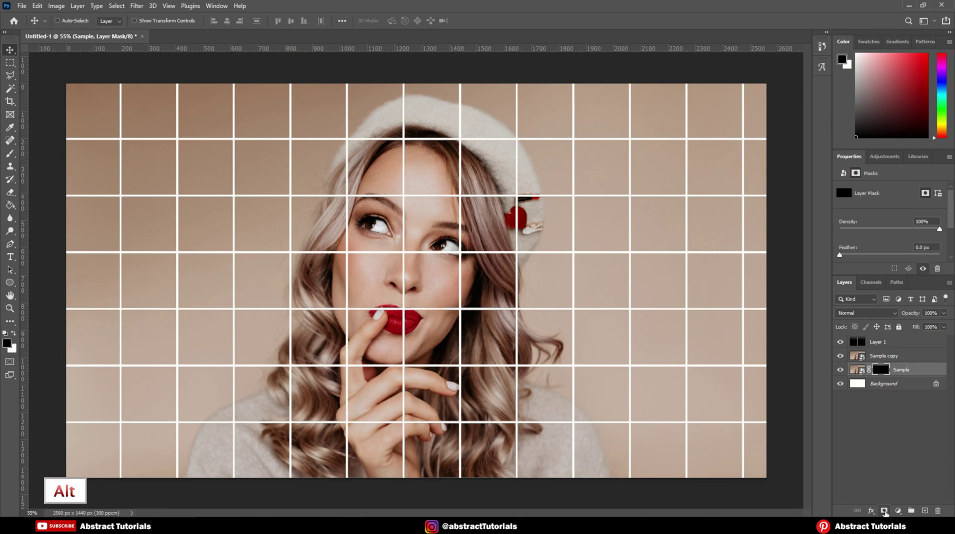
Lower Sample copy's opacity to 59%.
click(894, 358)
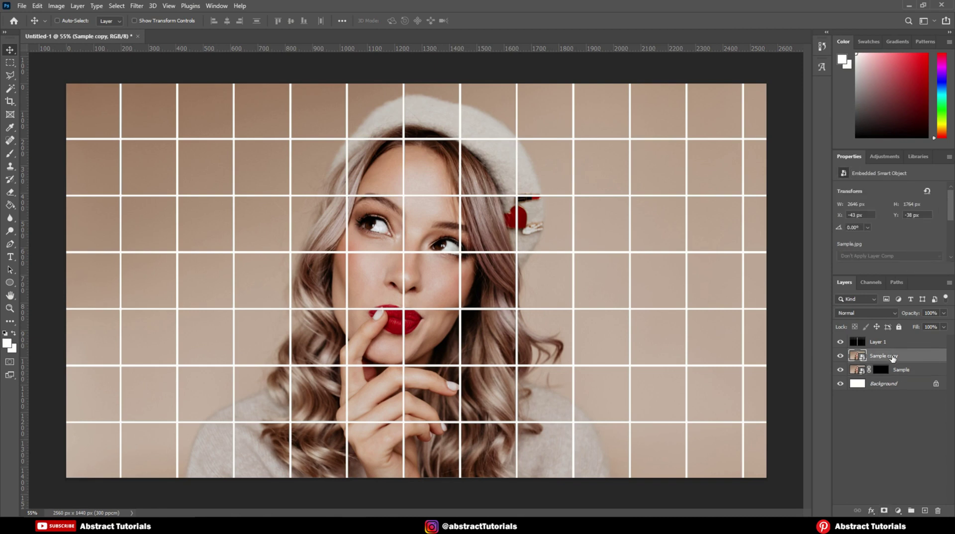
click(945, 315)
drag(926, 326, 922, 324)
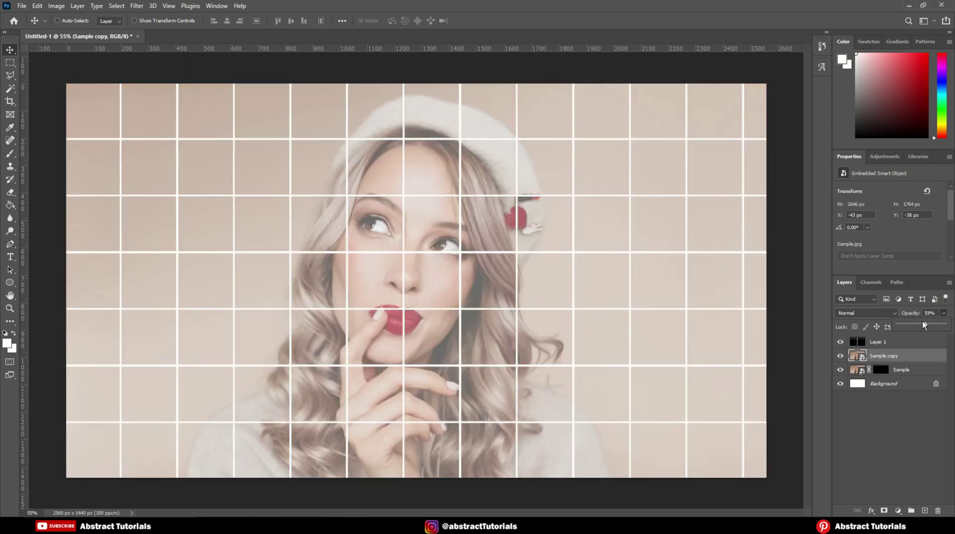
On Layer 1, use the Magic Wand to select the grid squares over the hat and forehead.
click(877, 342)
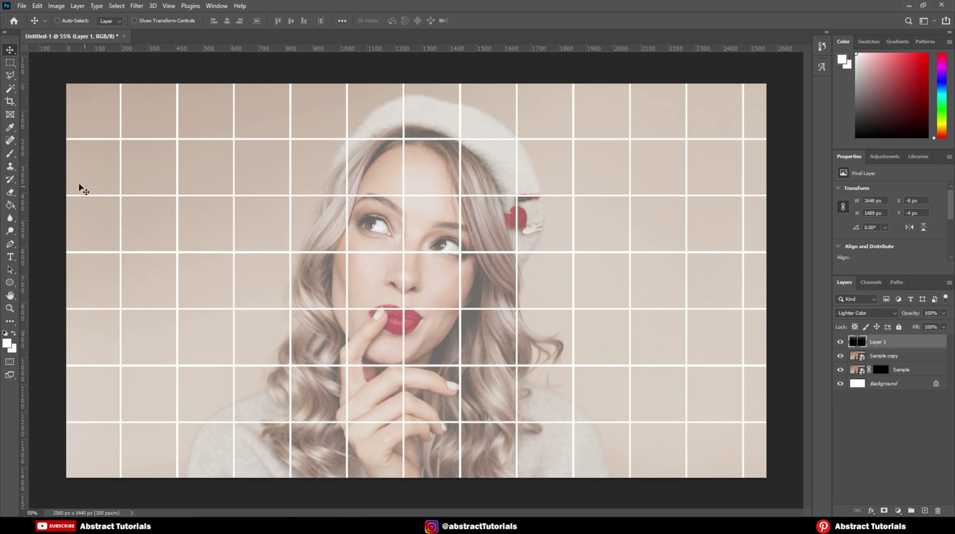
click(11, 91)
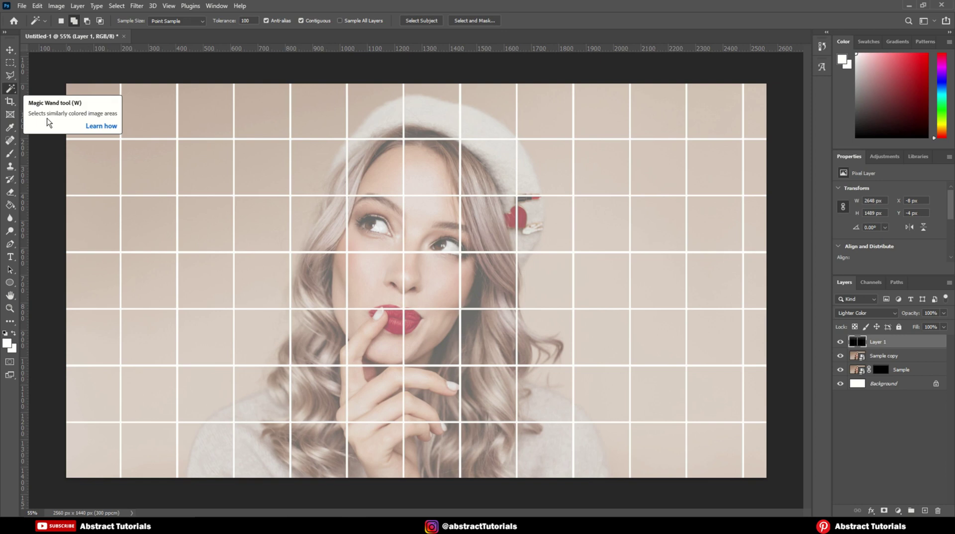
click(370, 168)
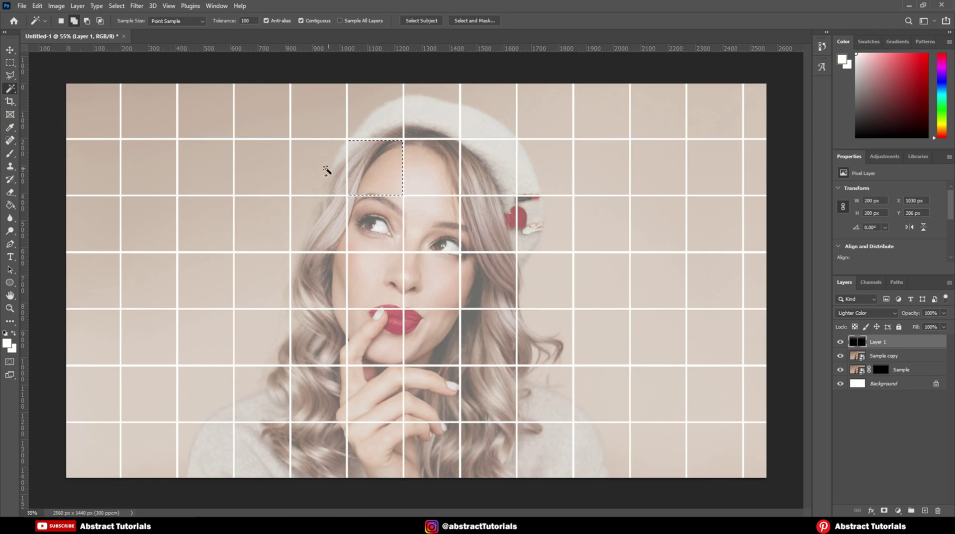
shift+click(336, 177)
shift+click(367, 124)
shift+click(426, 127)
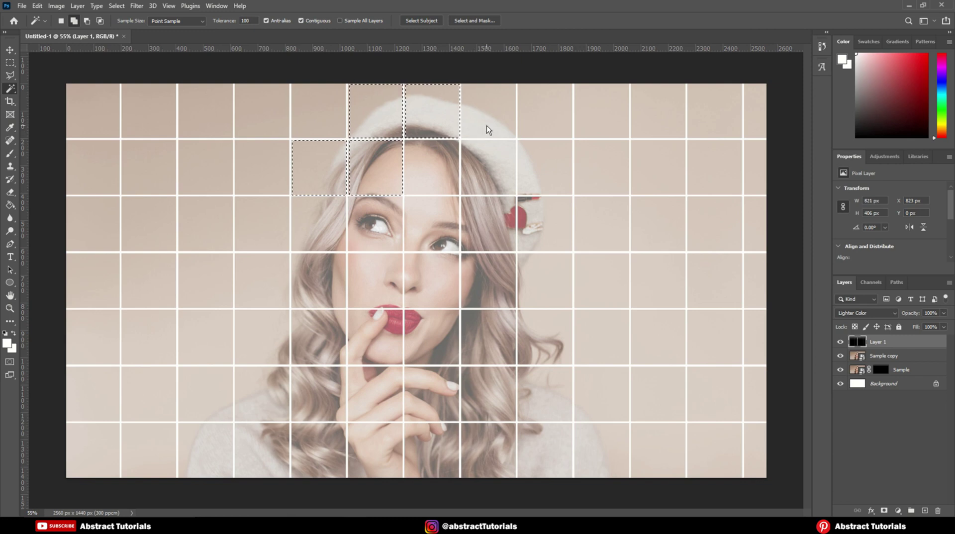
shift+click(486, 128)
shift+click(486, 168)
shift+click(536, 172)
Add the squares across the eye row and beside the cheeks to the selection.
shift+click(599, 221)
shift+click(548, 224)
shift+click(490, 224)
shift+click(437, 224)
shift+click(366, 226)
shift+click(324, 225)
shift+click(325, 271)
shift+click(264, 277)
Add the squares around the lips, below the lips and under the chin.
shift+click(316, 330)
shift+click(371, 288)
shift+click(374, 338)
shift+click(276, 344)
shift+click(229, 292)
shift+click(431, 345)
shift+click(475, 338)
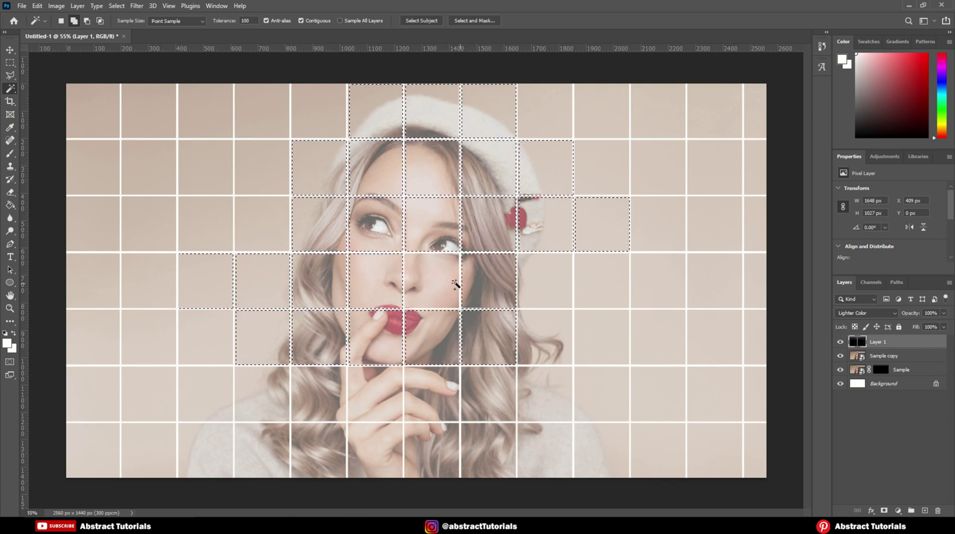
shift+click(500, 291)
Add the squares on the right side of the hair and along the canvas bottom edge.
shift+click(536, 282)
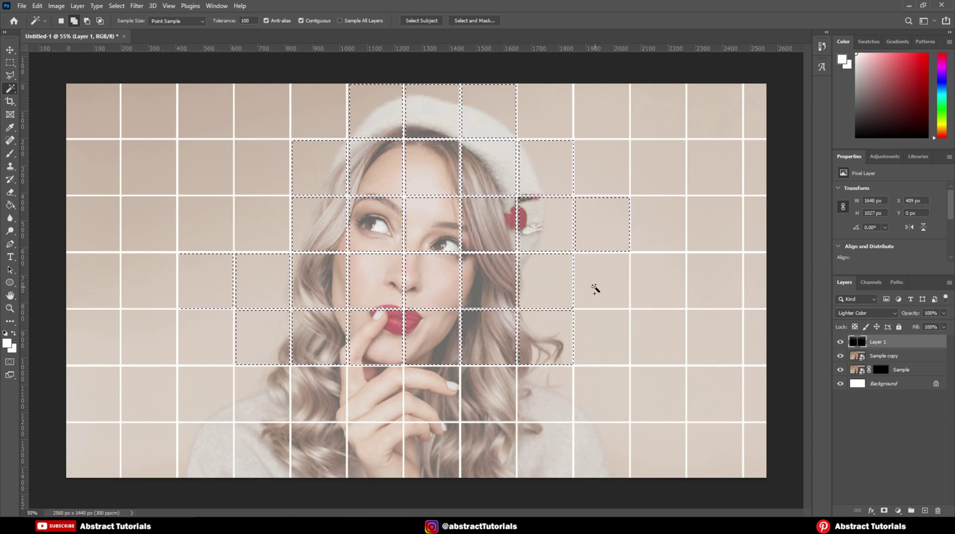
shift+click(547, 338)
shift+click(544, 379)
shift+click(481, 395)
shift+click(473, 436)
shift+click(430, 447)
shift+click(380, 451)
Add the hand squares and the last lower-left square, then briefly hide the portrait to check the selection.
shift+click(318, 393)
shift+click(376, 393)
shift+click(433, 393)
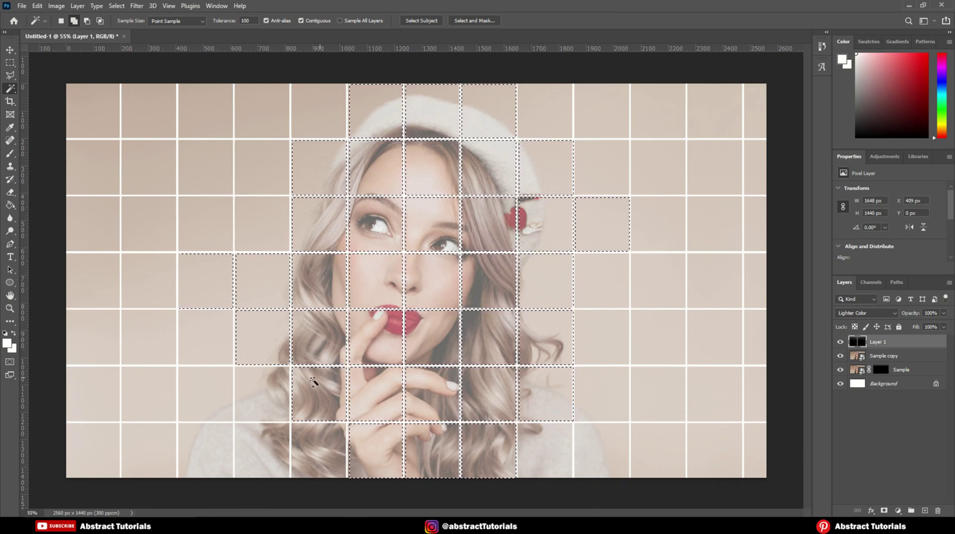
shift+click(283, 395)
click(840, 370)
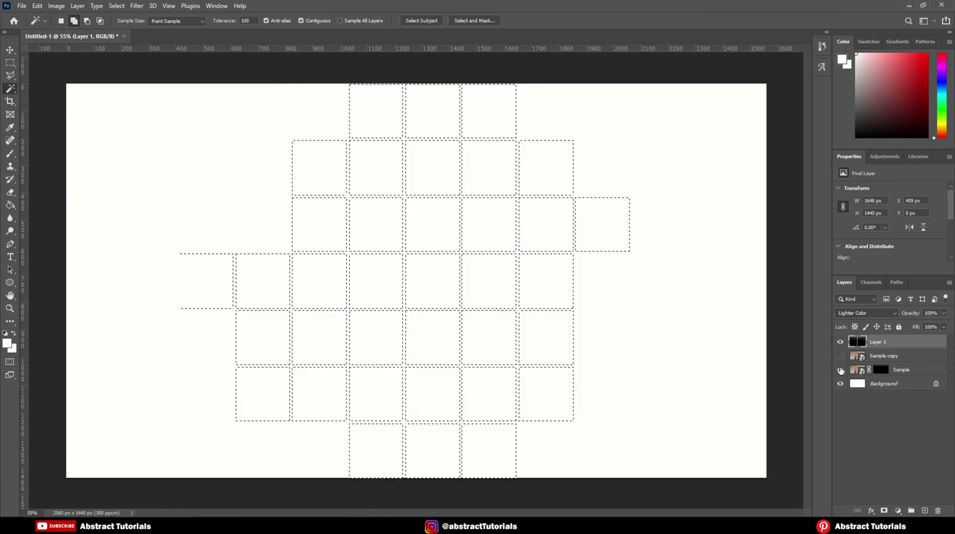
click(841, 357)
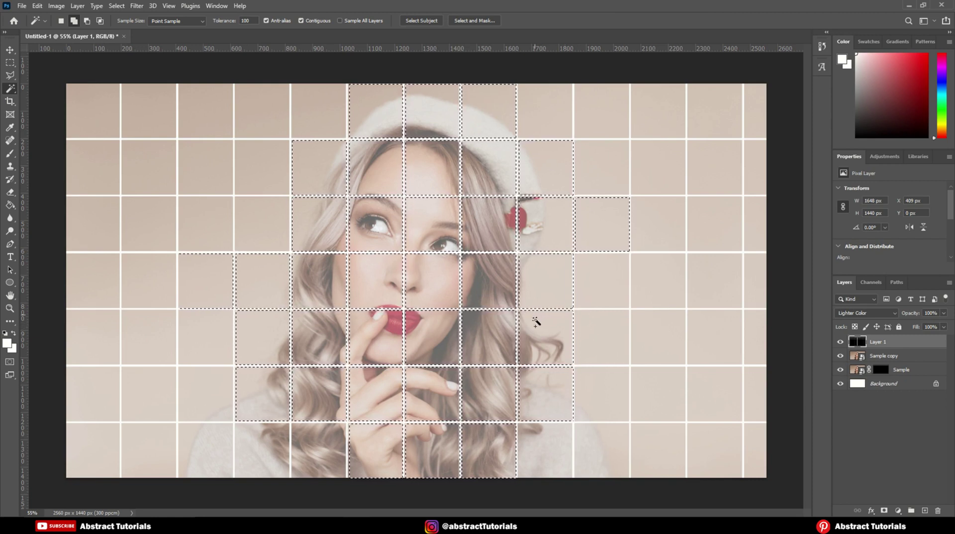
Target the Sample mask, hide Sample copy, set foreground to white #ffffff and switch to the Brush.
click(881, 371)
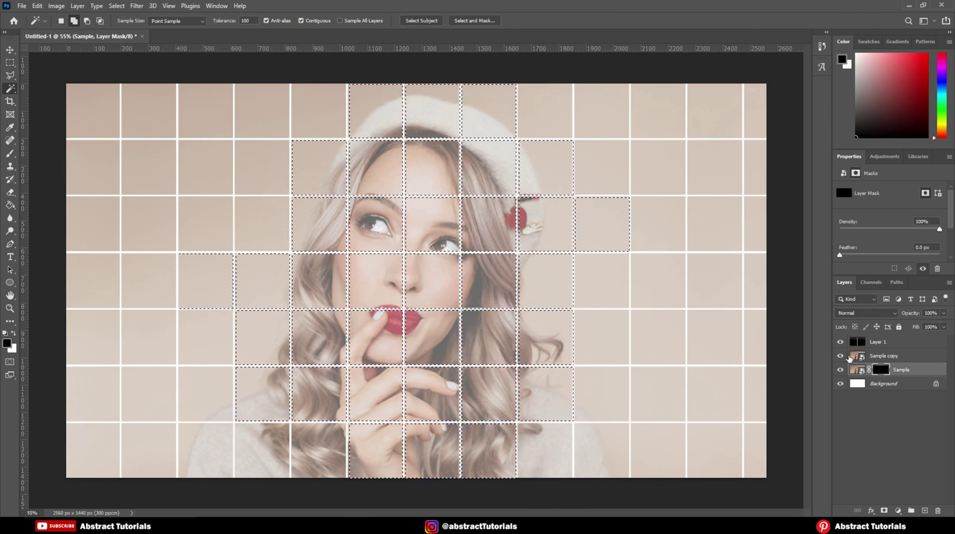
click(840, 356)
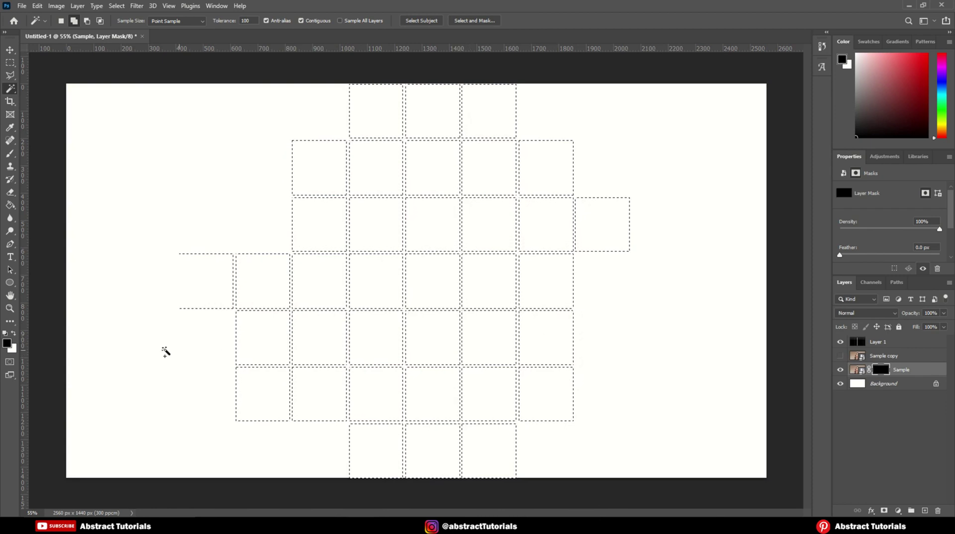
click(8, 344)
text(ffffff)
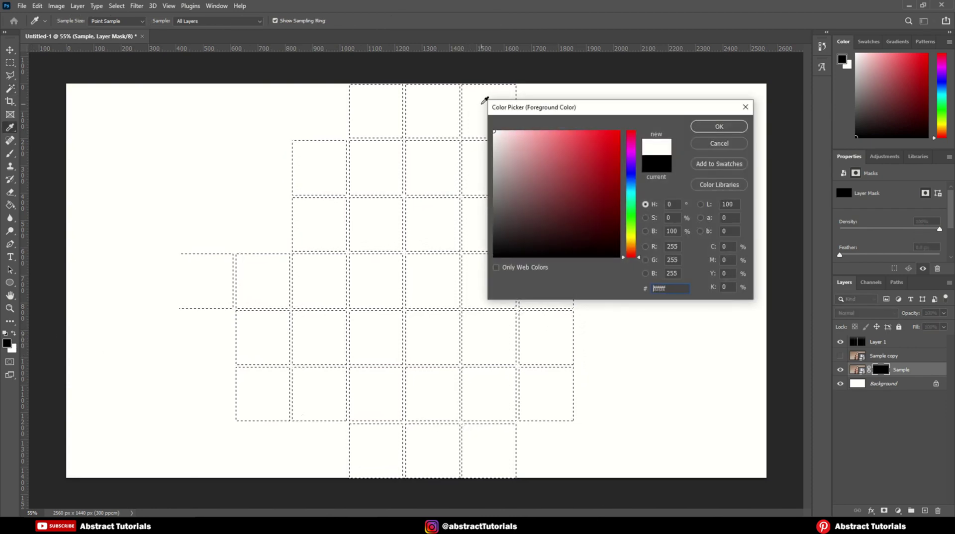
click(719, 126)
key(w)
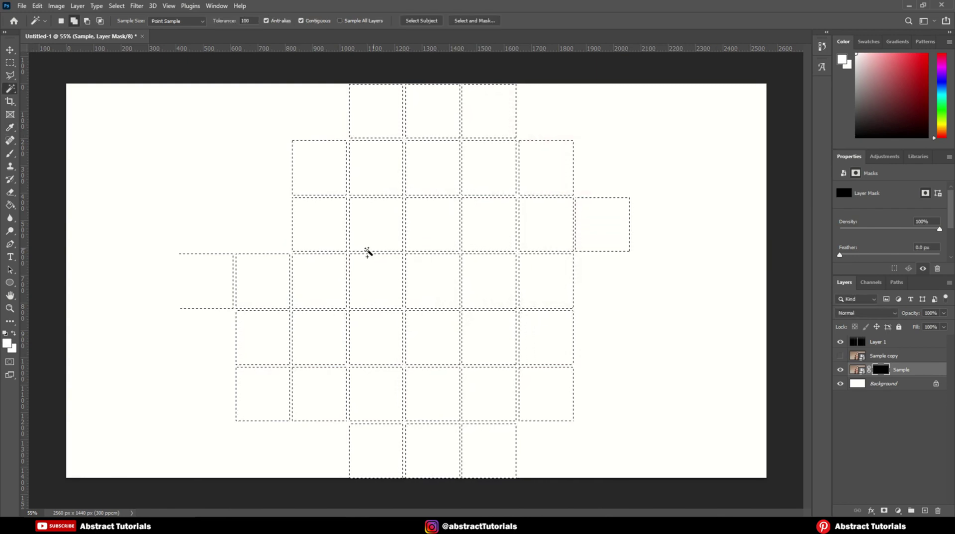
key(b)
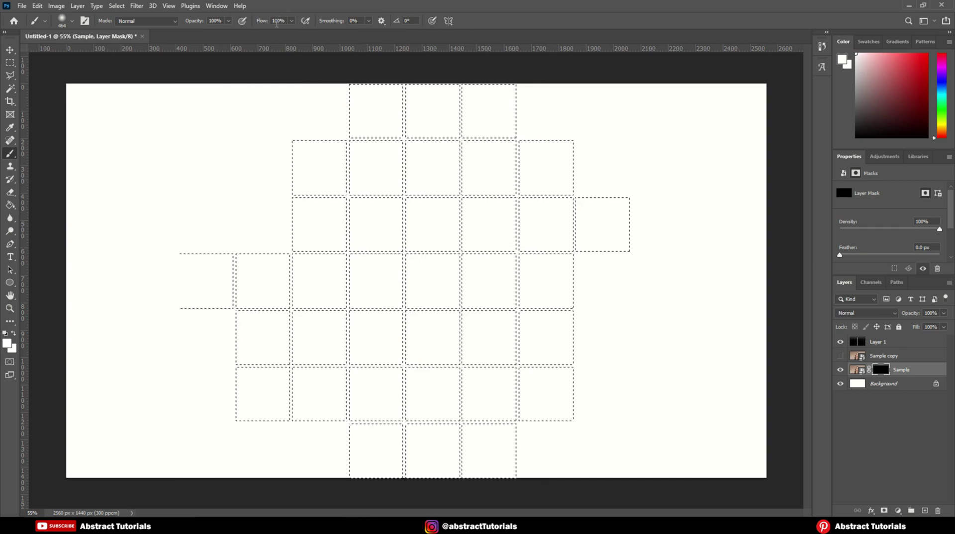
Brush white over all selected squares on the Sample mask, then deselect with Ctrl+D.
click(271, 20)
click(197, 21)
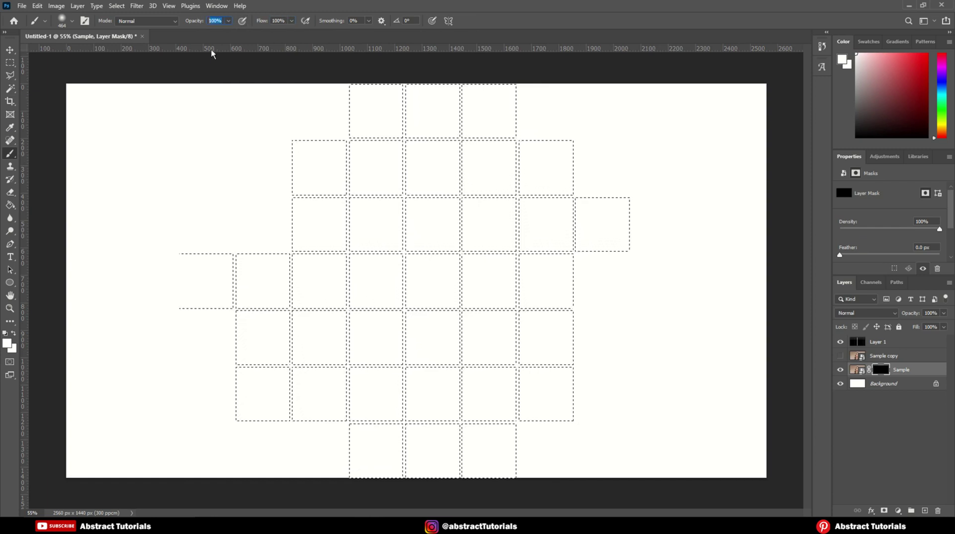
mouse_move(273, 177)
mouse_down()
mouse_move(349, 138)
mouse_move(289, 200)
mouse_move(381, 137)
mouse_move(290, 195)
mouse_move(475, 171)
mouse_up()
drag(404, 236, 222, 277)
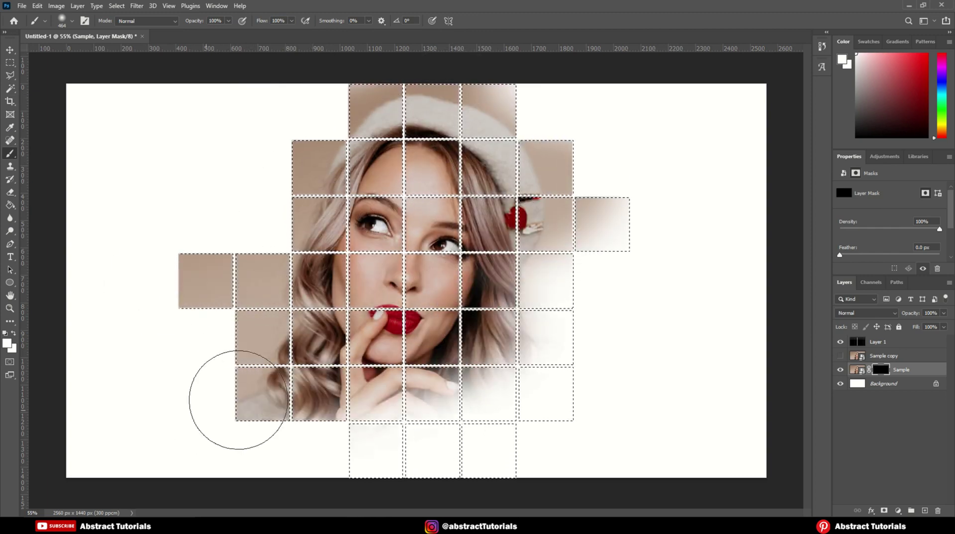
mouse_move(238, 400)
mouse_down()
mouse_move(498, 334)
mouse_move(583, 359)
mouse_move(345, 440)
mouse_move(504, 428)
mouse_move(496, 432)
mouse_move(440, 410)
mouse_move(598, 210)
mouse_up()
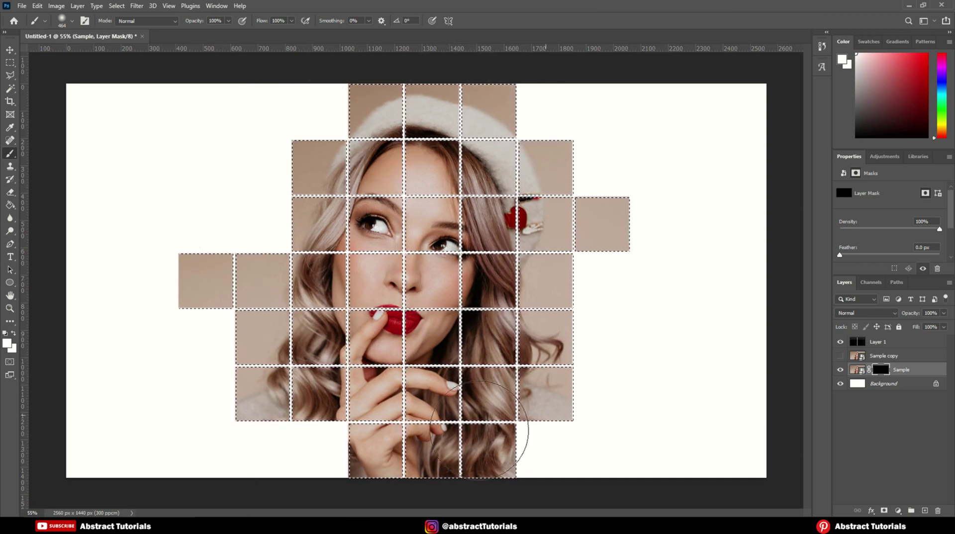
mouse_move(478, 430)
mouse_down()
mouse_move(565, 187)
mouse_move(486, 96)
mouse_move(398, 209)
mouse_move(598, 295)
mouse_up()
key(ctrl+d)
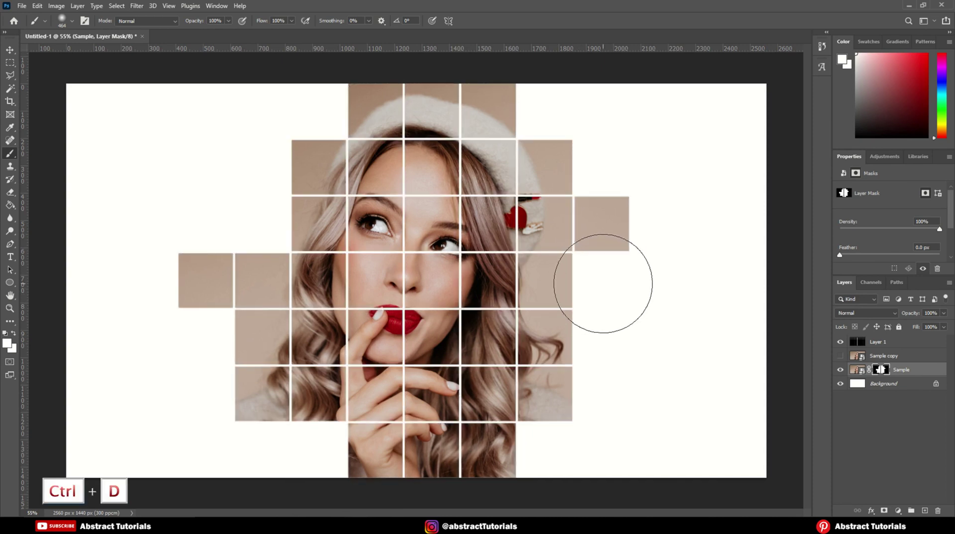
Delete the old faded Sample copy layer.
click(10, 50)
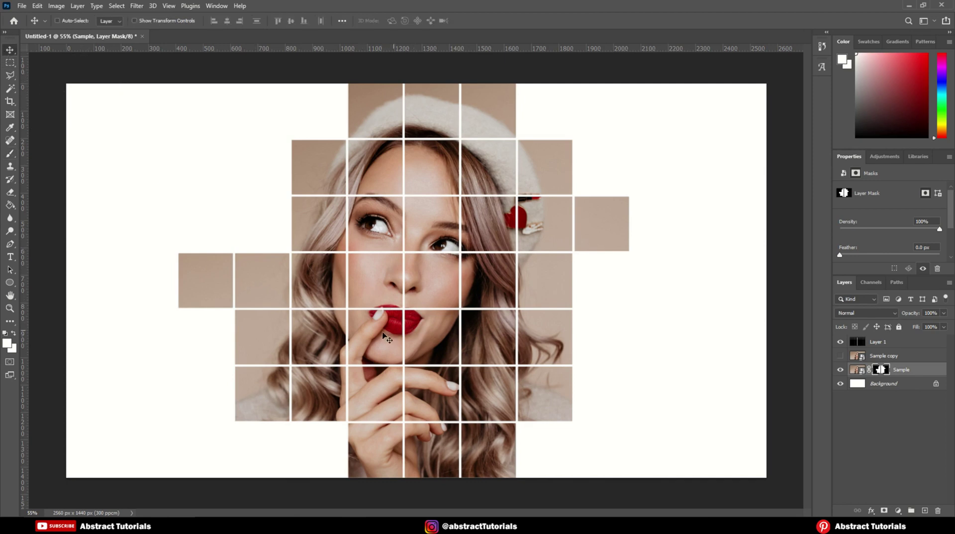
click(863, 359)
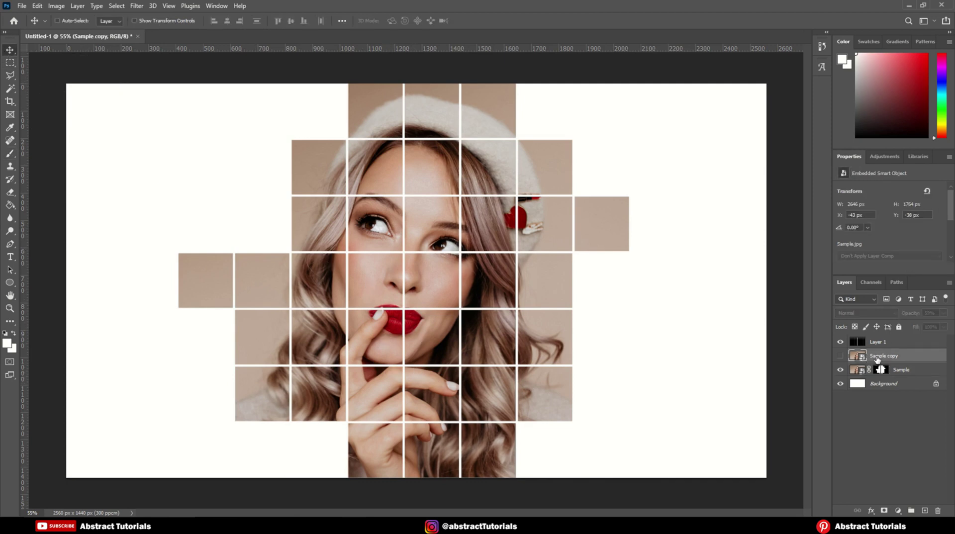
right_click(877, 360)
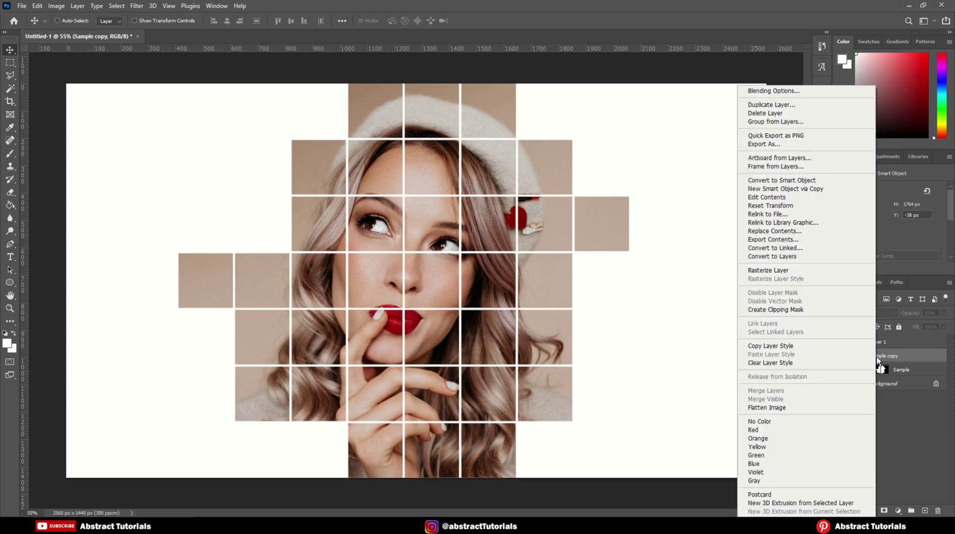
click(769, 114)
click(428, 196)
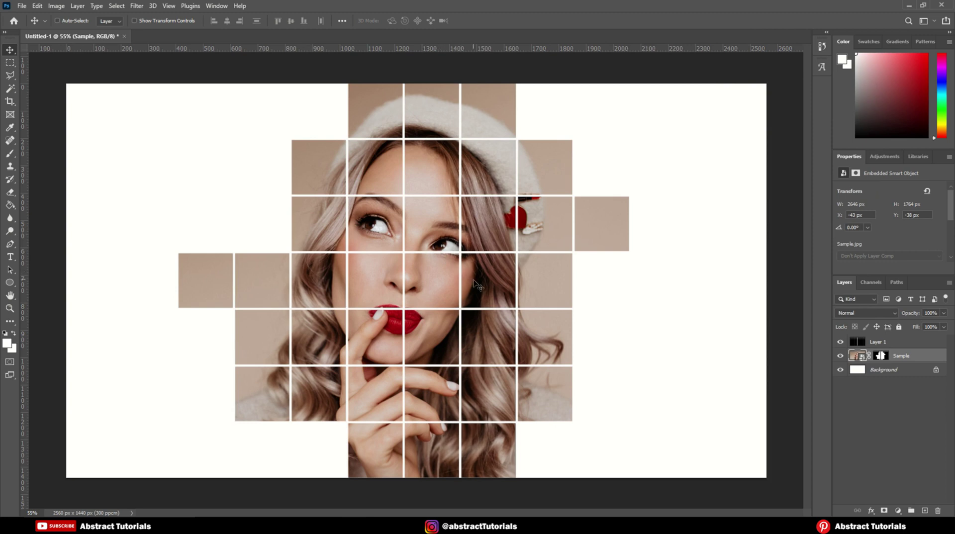
Duplicate the masked Sample layer as a new Sample copy.
right_click(914, 355)
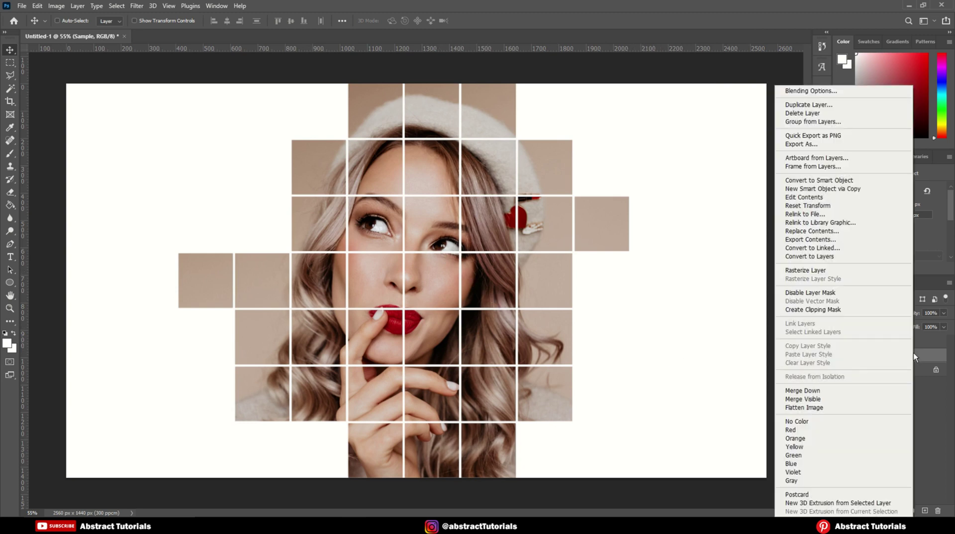
click(801, 105)
click(560, 146)
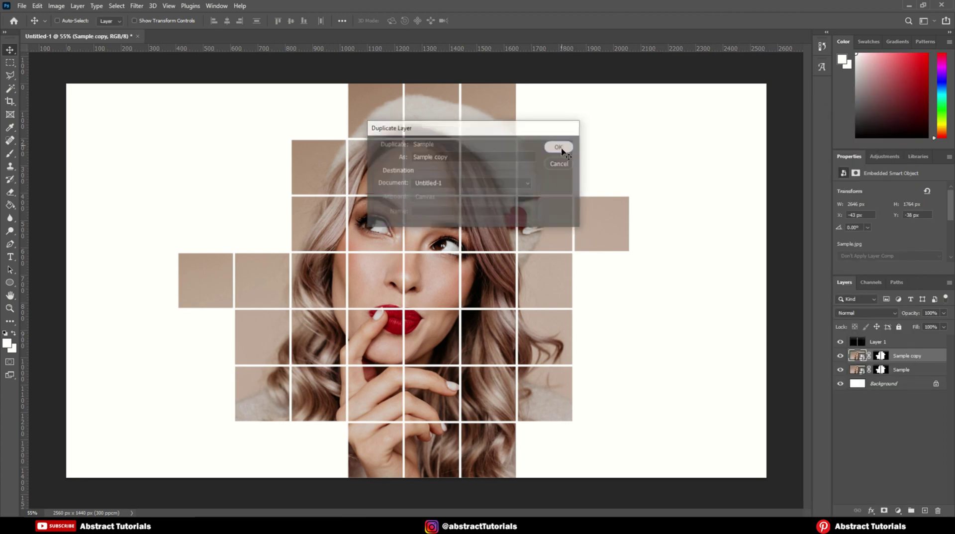
Press 4 on the Sample layer, then Magic Wand-select the square left of the face on Layer 1.
click(905, 371)
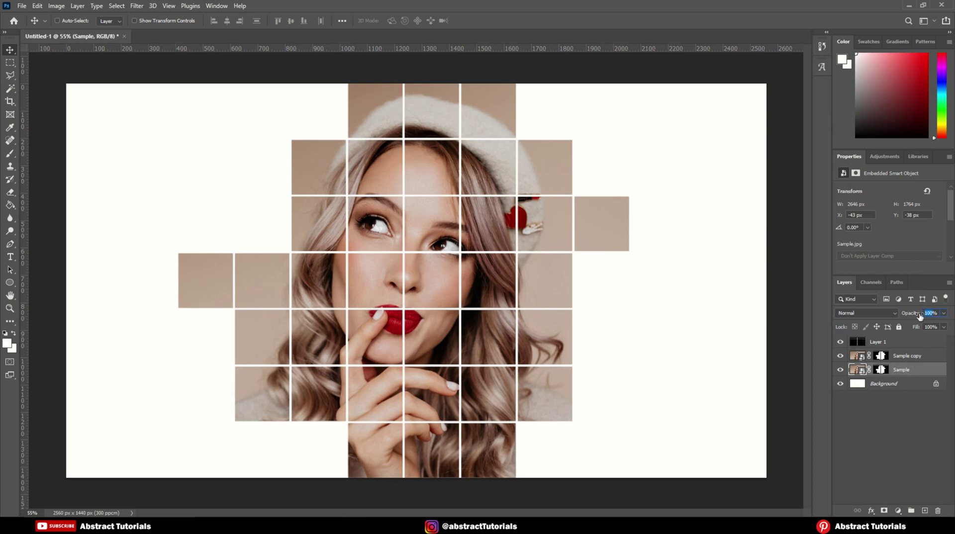
text(45)
click(883, 343)
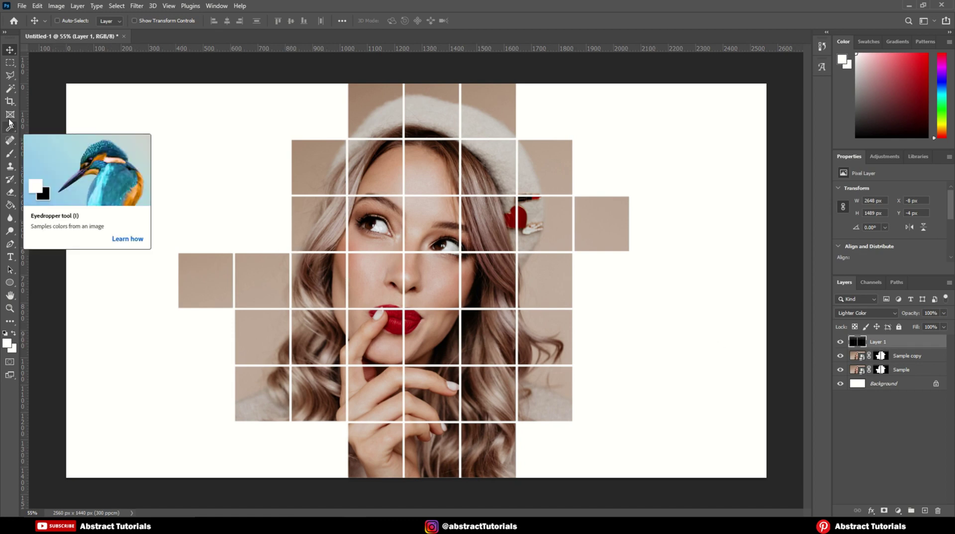
click(8, 93)
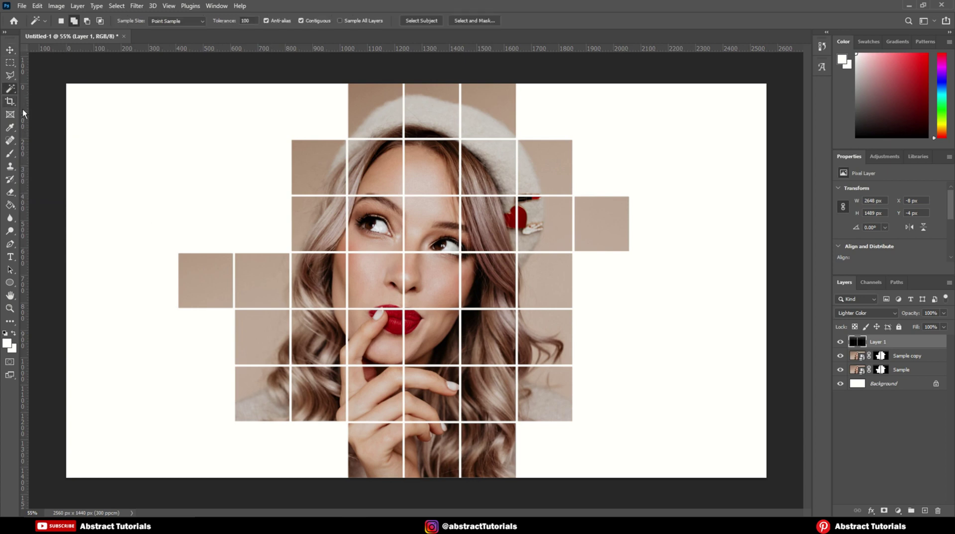
click(264, 291)
Add the lower hair, hand, right-side, hat, top-row, far-right and upper-left squares to the selection.
shift+click(324, 400)
shift+click(382, 411)
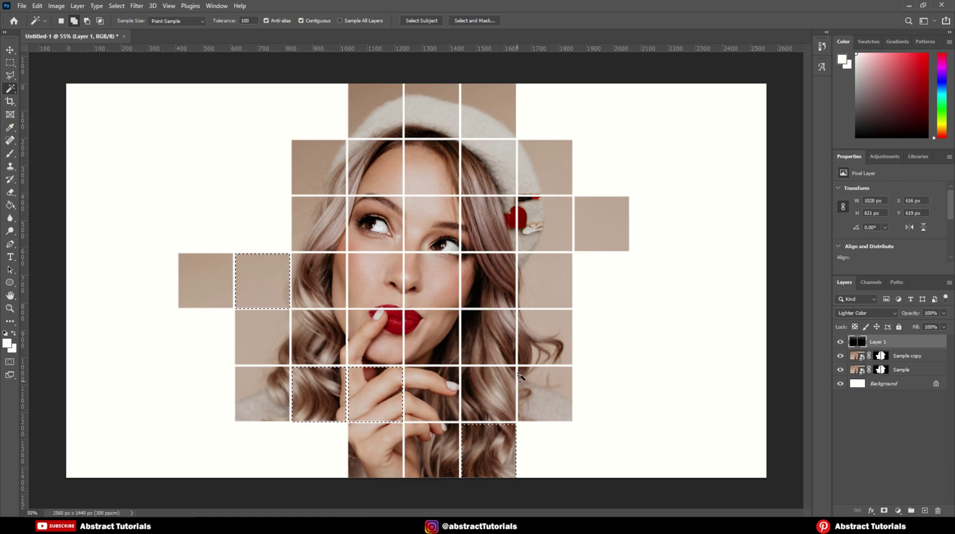
shift+click(542, 337)
shift+click(544, 167)
shift+click(378, 106)
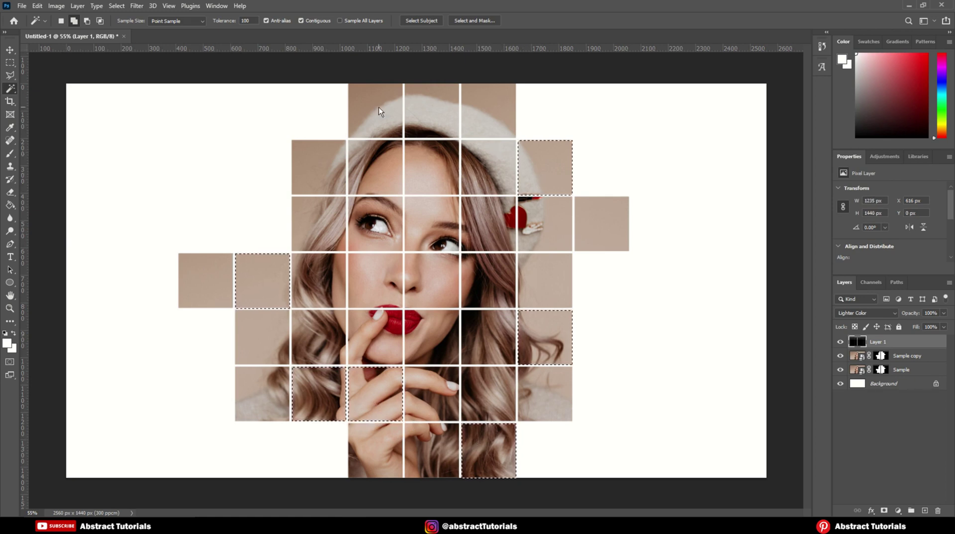
shift+click(595, 240)
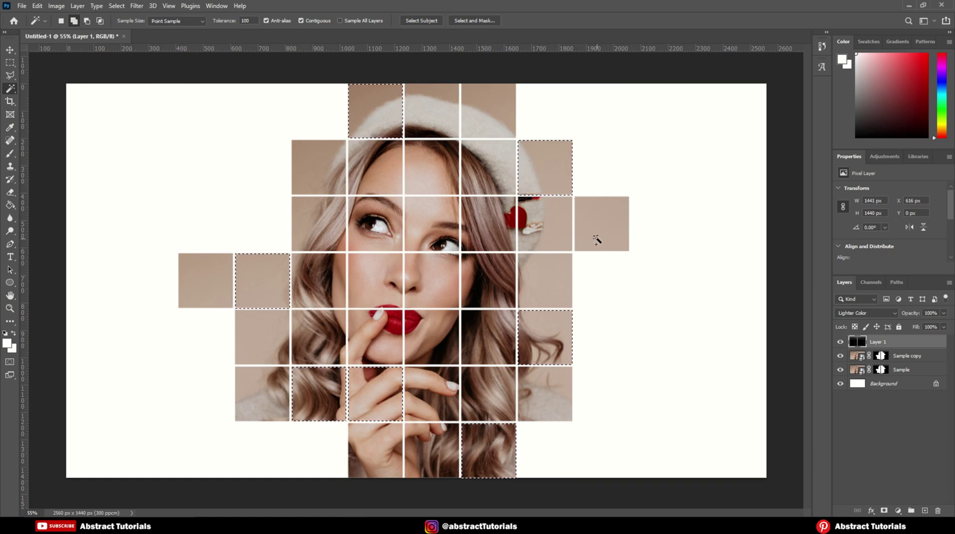
shift+click(317, 168)
shift+click(482, 393)
Target the Sample copy mask with the Brush and set the foreground colour to black #000000.
click(882, 357)
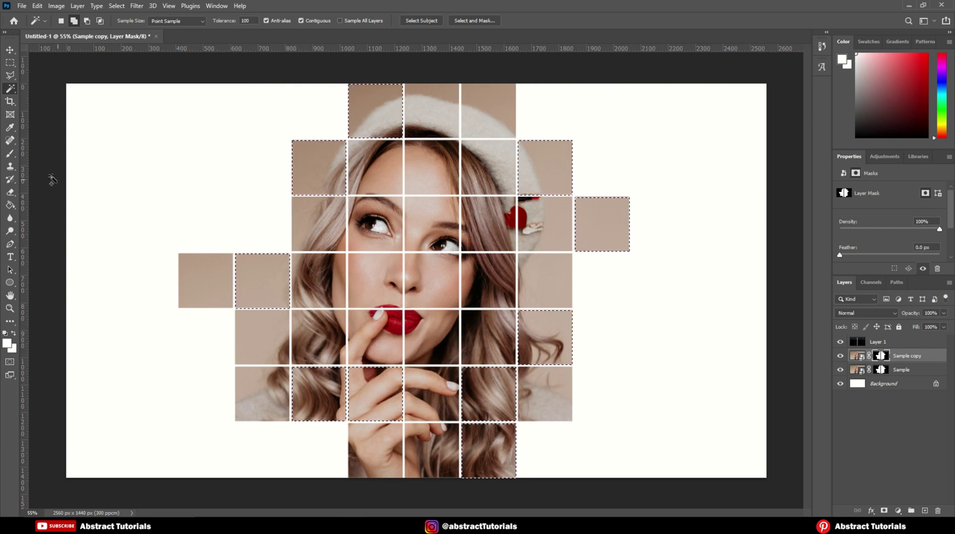
click(9, 157)
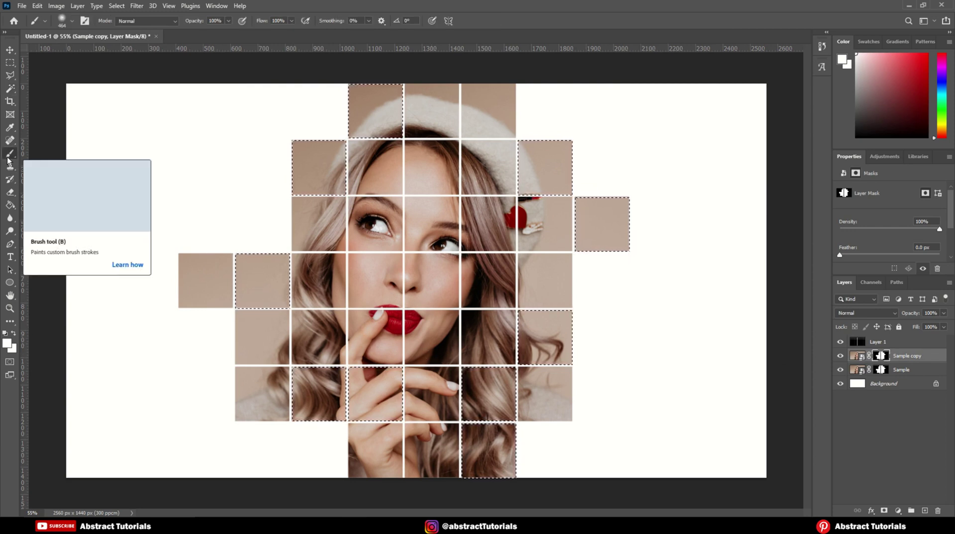
click(8, 346)
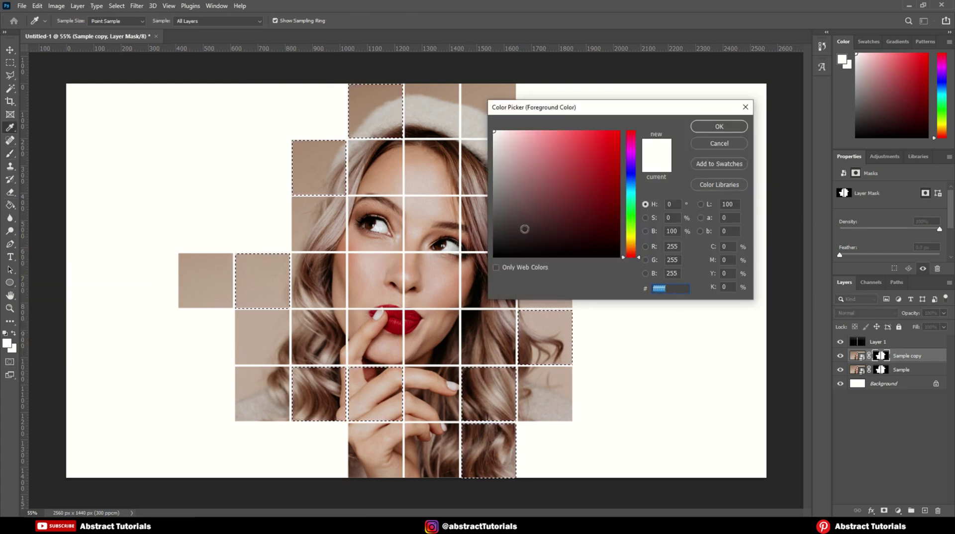
text(000000)
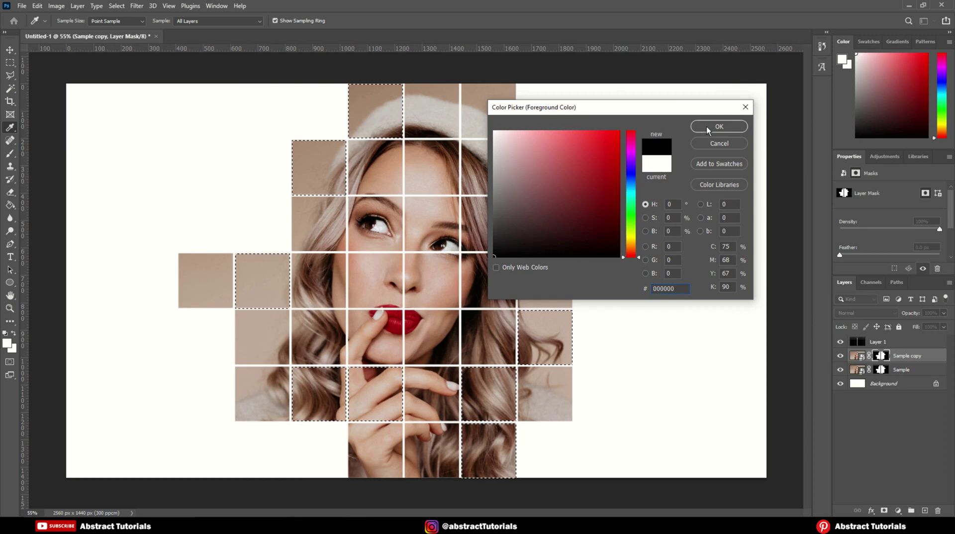
click(706, 127)
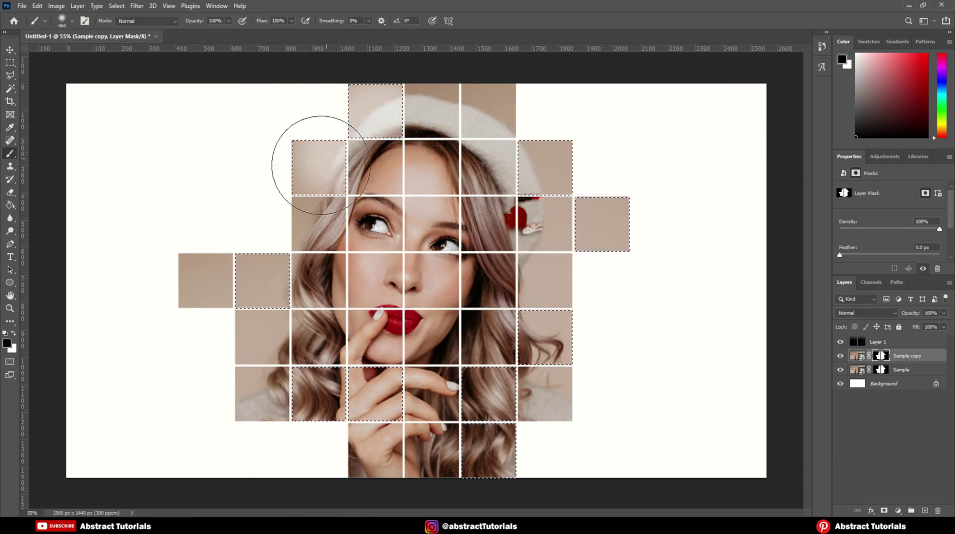
Paint black over the selected left, hair, hand, top and hat squares to fade them.
drag(263, 281, 234, 336)
mouse_move(229, 420)
mouse_down()
mouse_move(321, 404)
mouse_move(492, 447)
mouse_up()
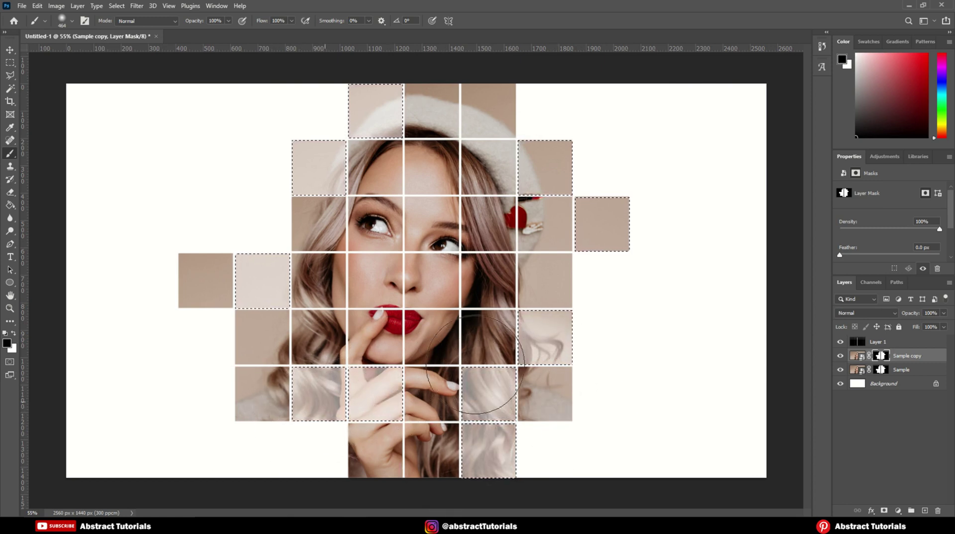
drag(650, 252, 519, 265)
drag(525, 184, 589, 139)
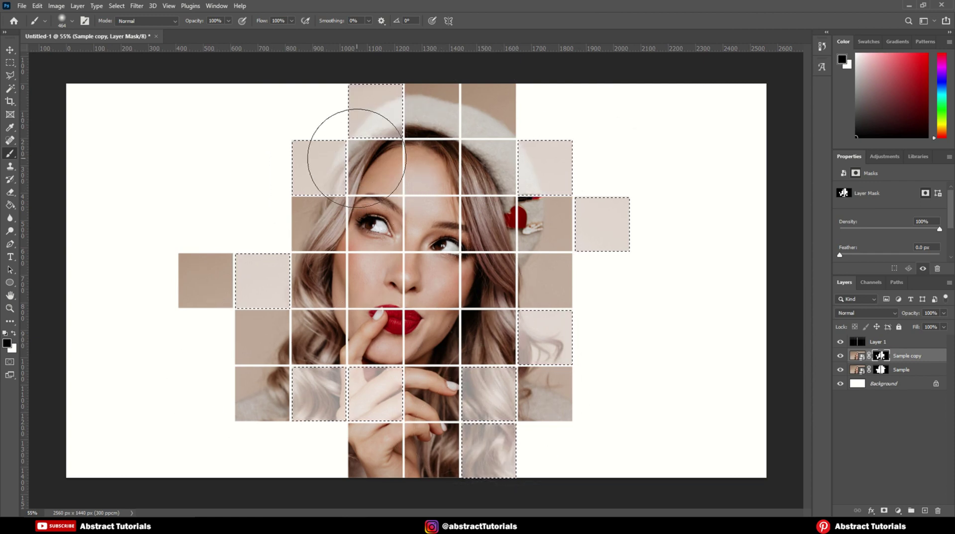
click(11, 50)
Press Ctrl+D to remove the selection outline around the faded squares.
key(ctrl+d)
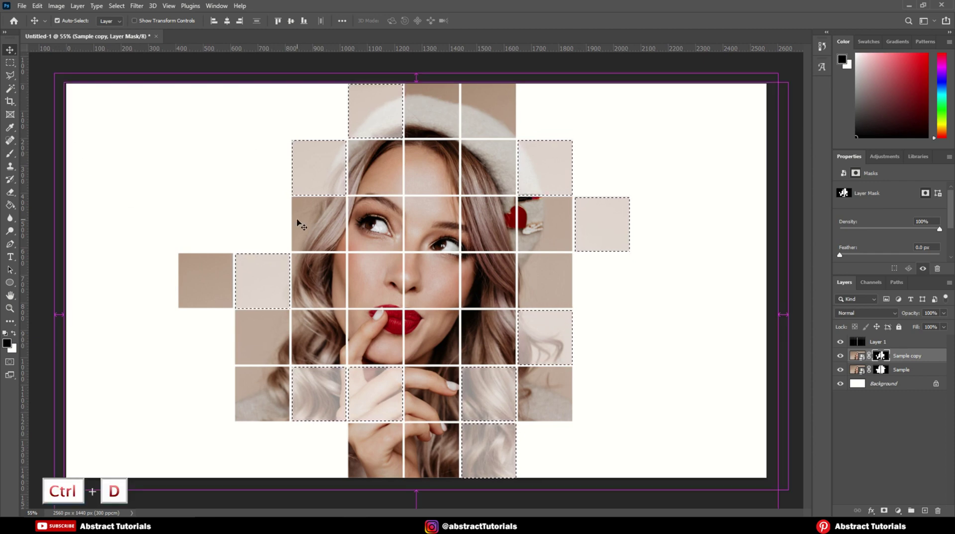